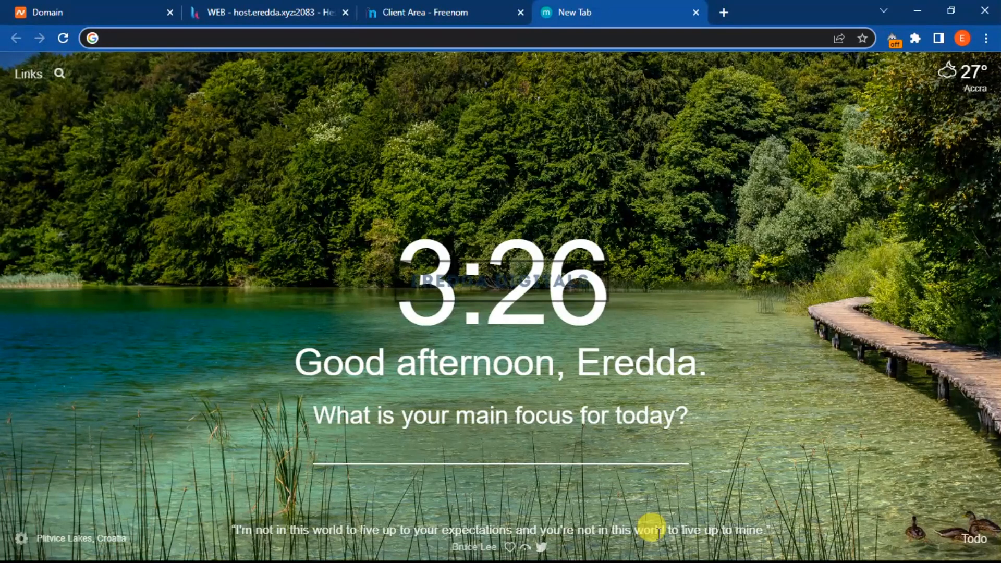
- Switch to Namecheap and open the management page of biblebanquette.org from the account's domain list
click(108, 6)
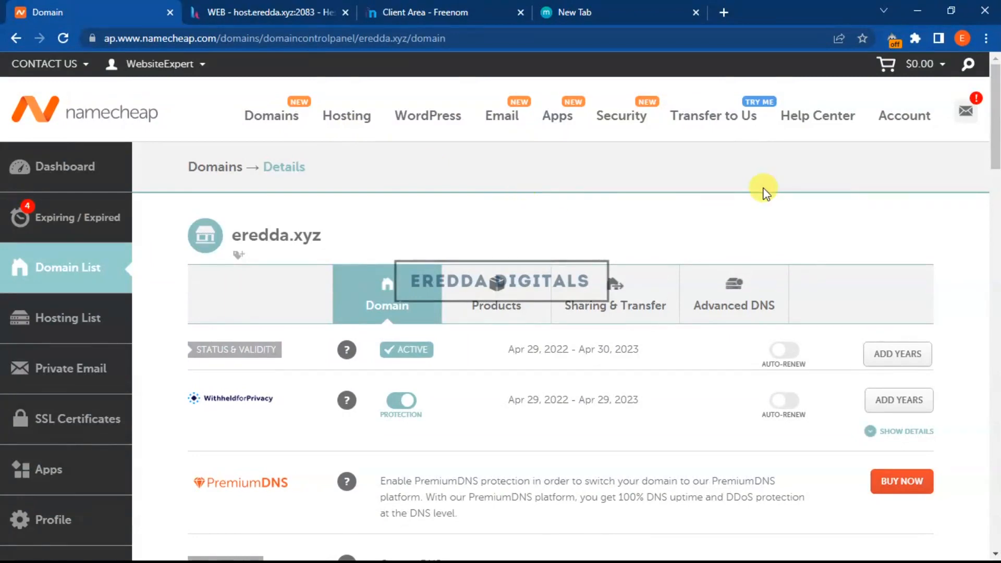
mouse_move(996, 95)
mouse_down()
mouse_move(996, 140)
mouse_move(995, 96)
mouse_up()
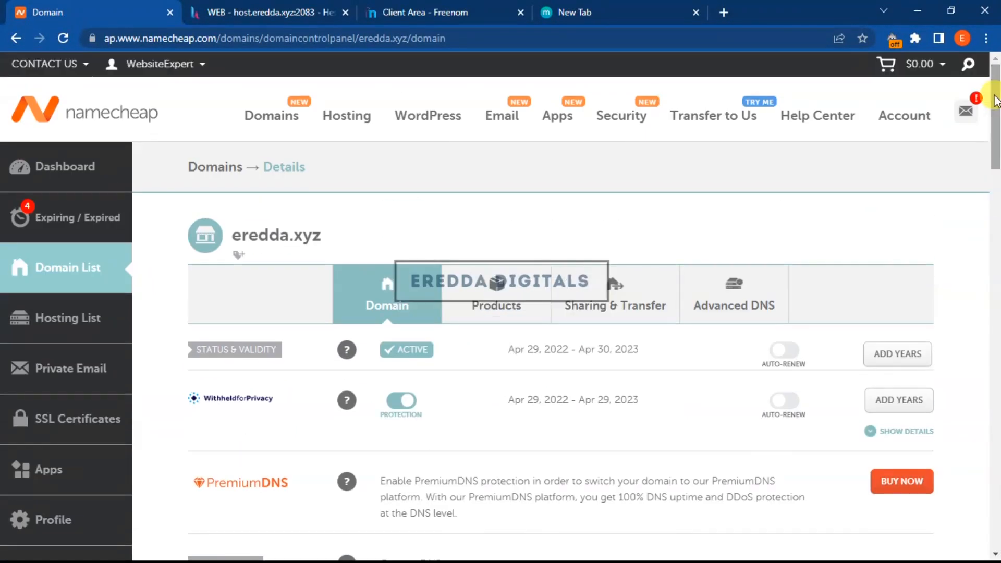
click(52, 280)
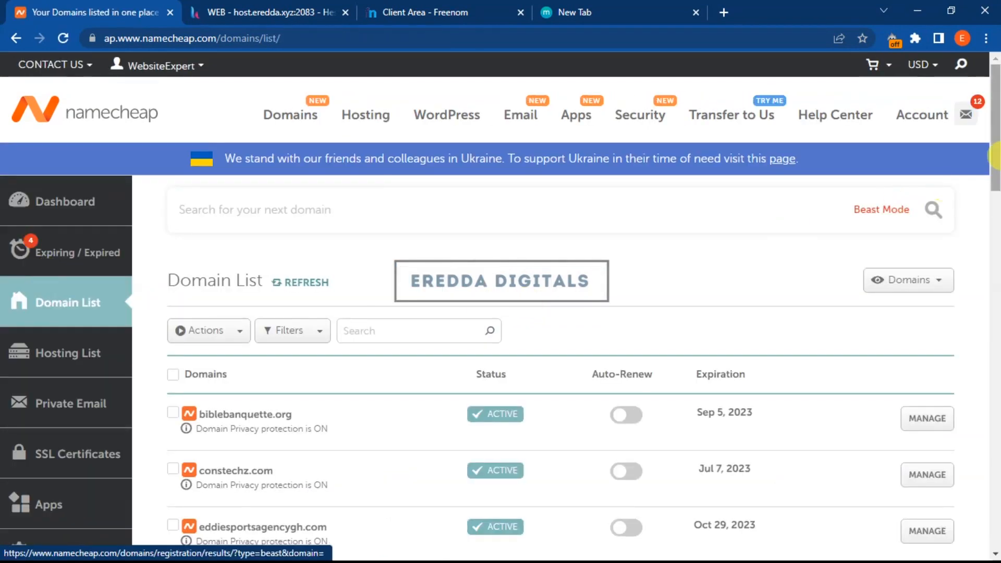
scroll(997, 174, down, 1)
scroll(996, 175, down, 3)
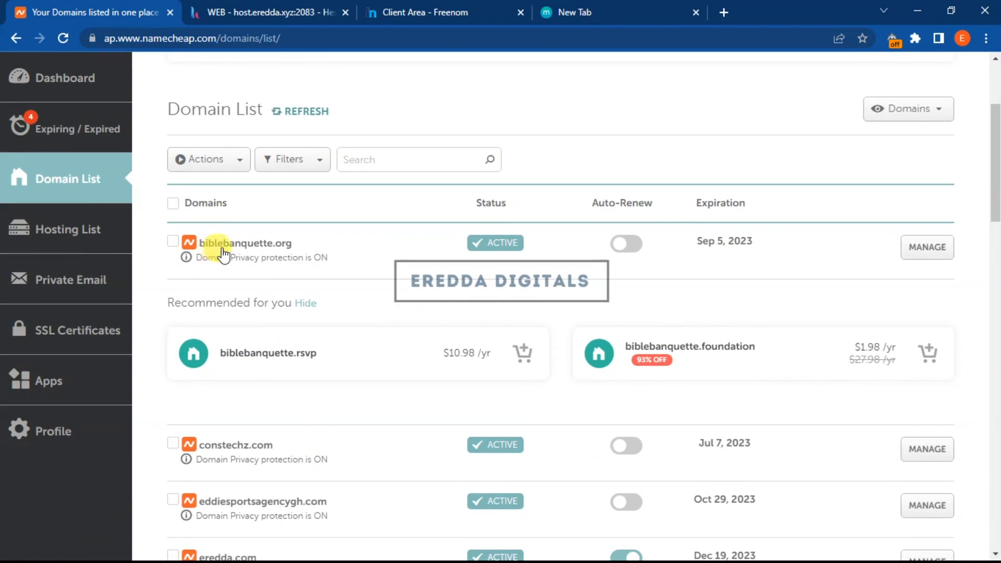
click(913, 250)
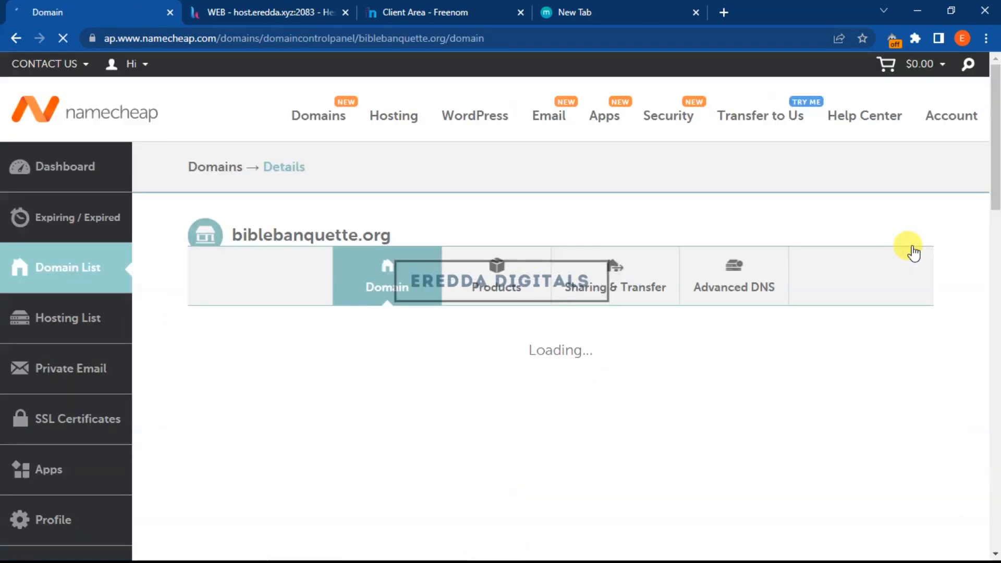
- Examine the nameserver entries of biblebanquette.org and the DNS types offered for the domain
drag(997, 144, 997, 180)
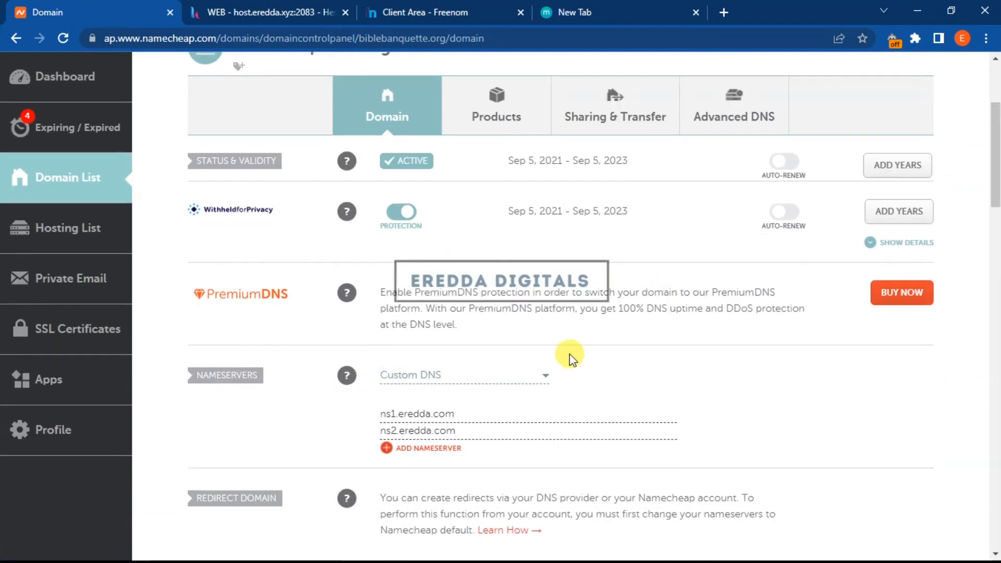
drag(995, 190, 997, 165)
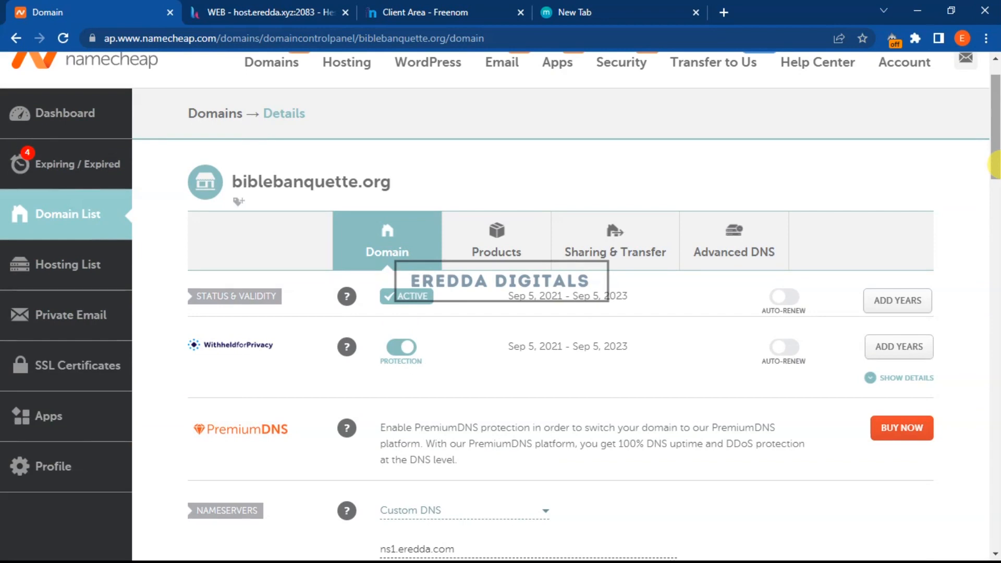
drag(994, 165, 994, 204)
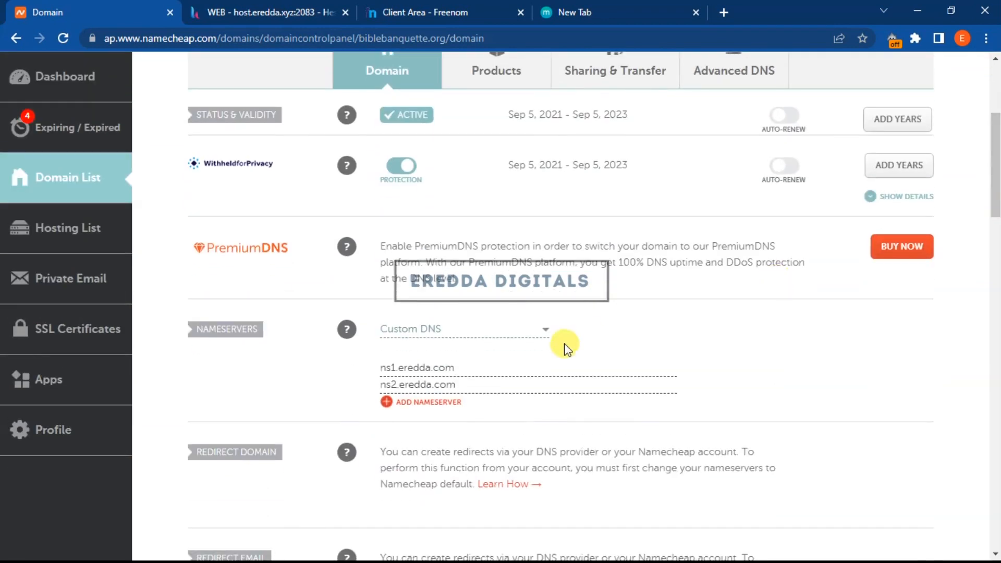
click(462, 328)
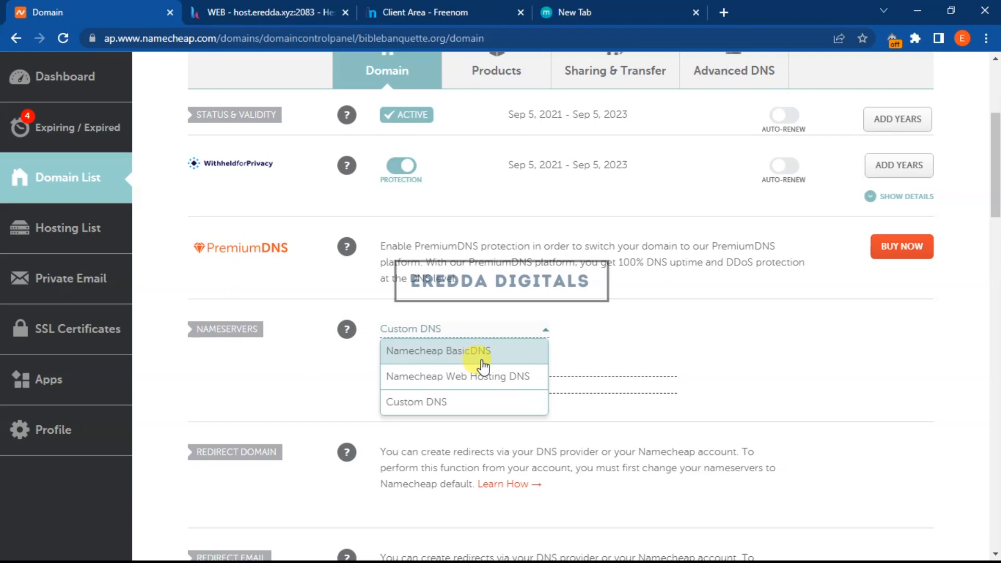
click(656, 329)
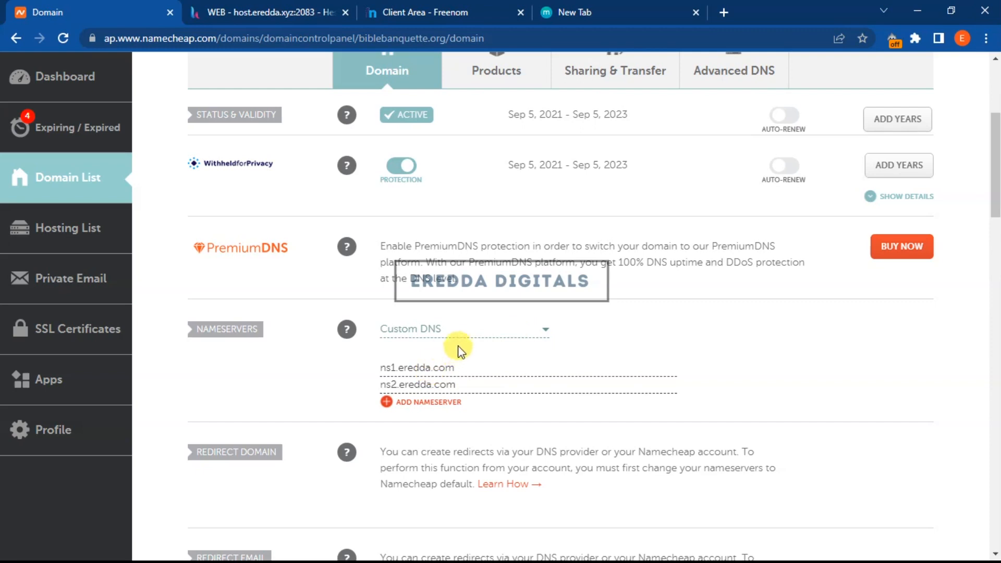
click(460, 330)
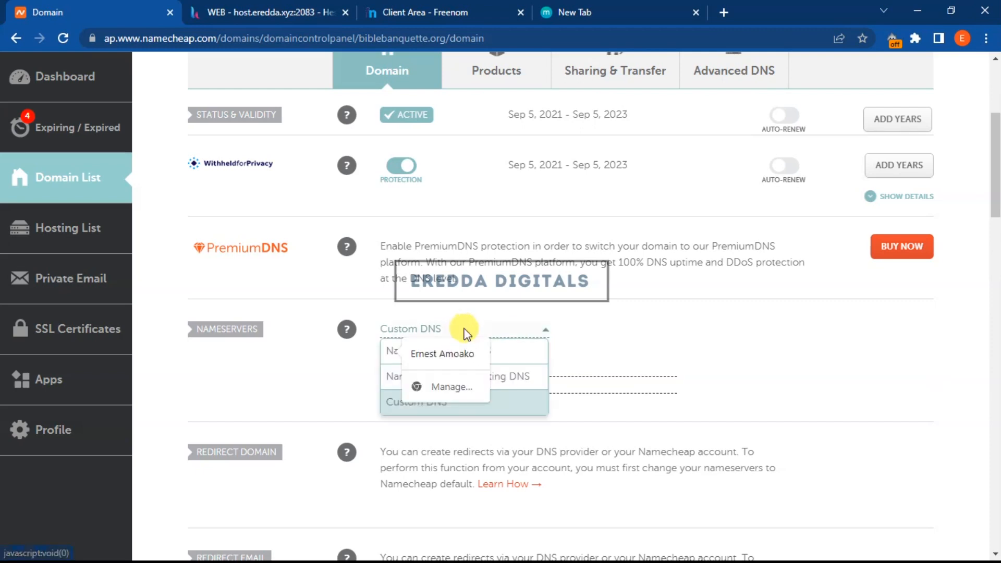
click(667, 319)
click(495, 332)
click(630, 332)
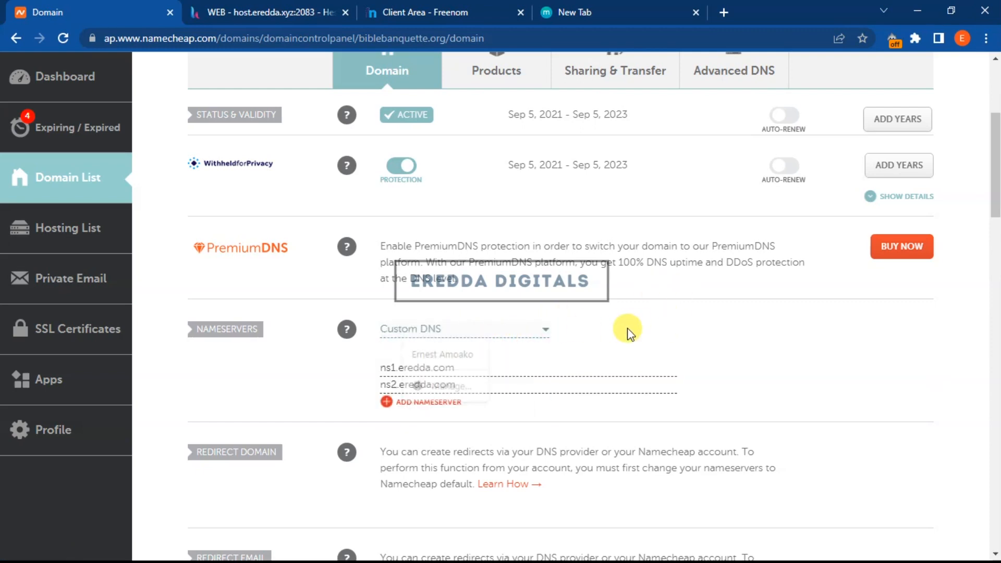
click(544, 331)
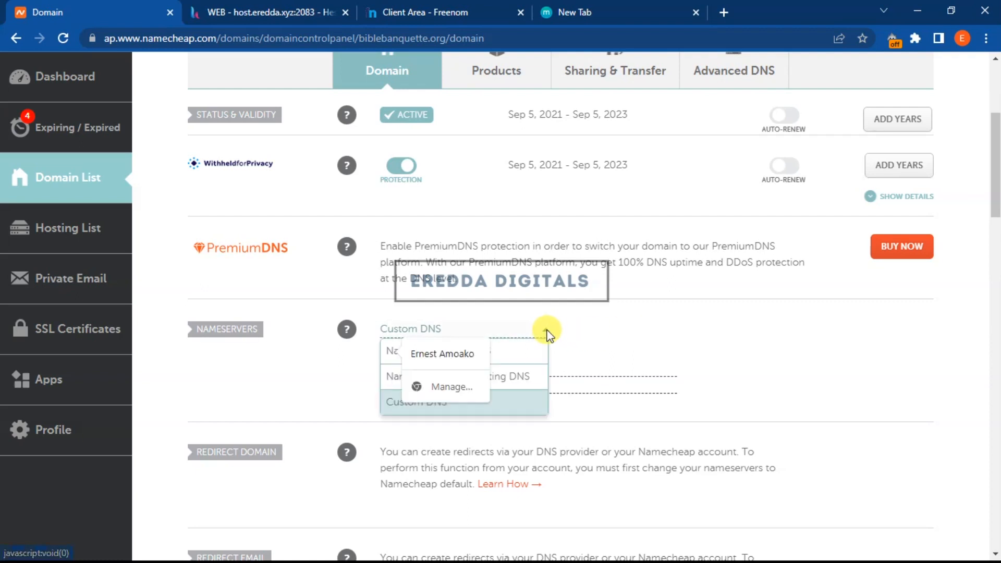
click(599, 353)
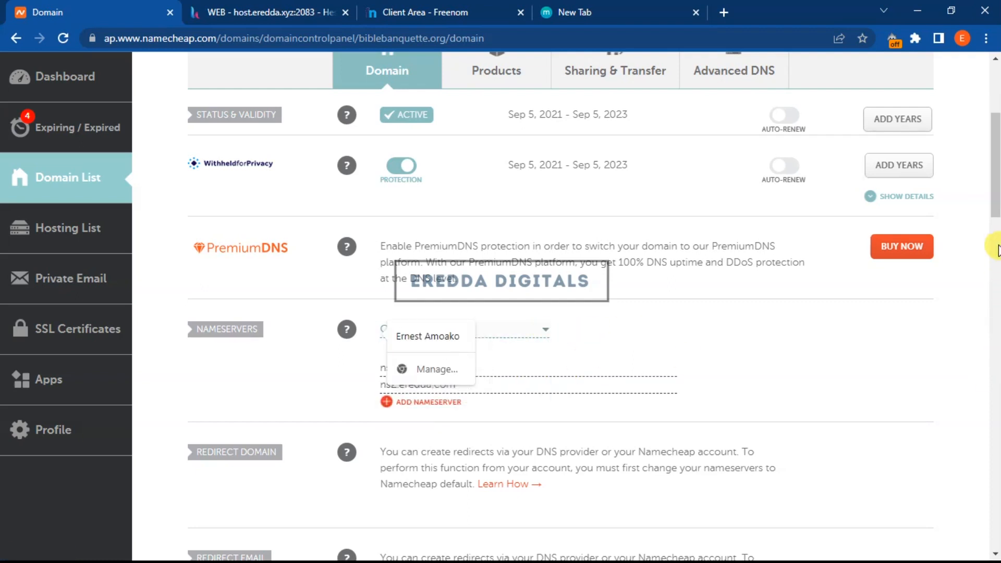
scroll(994, 245, down, 2)
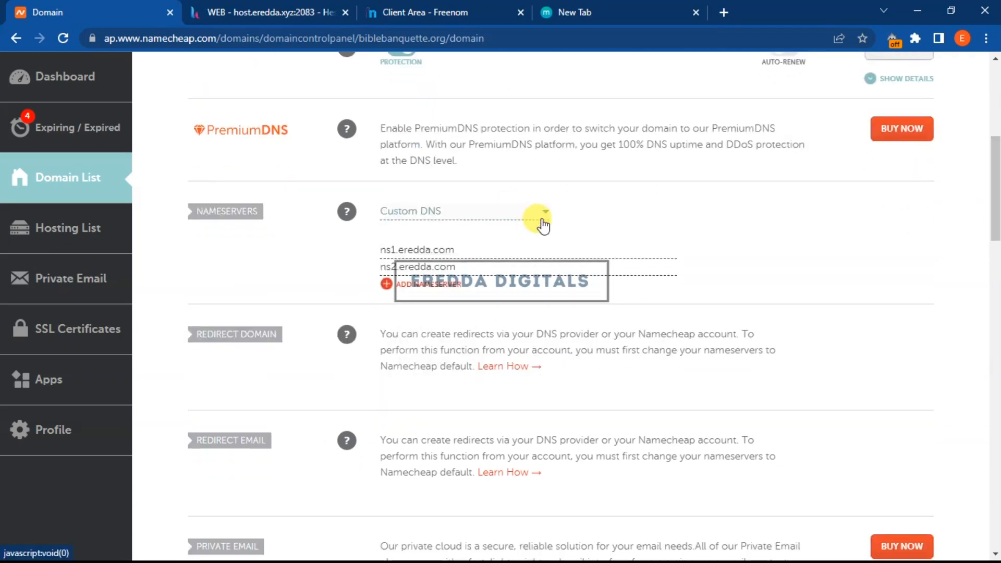
click(541, 222)
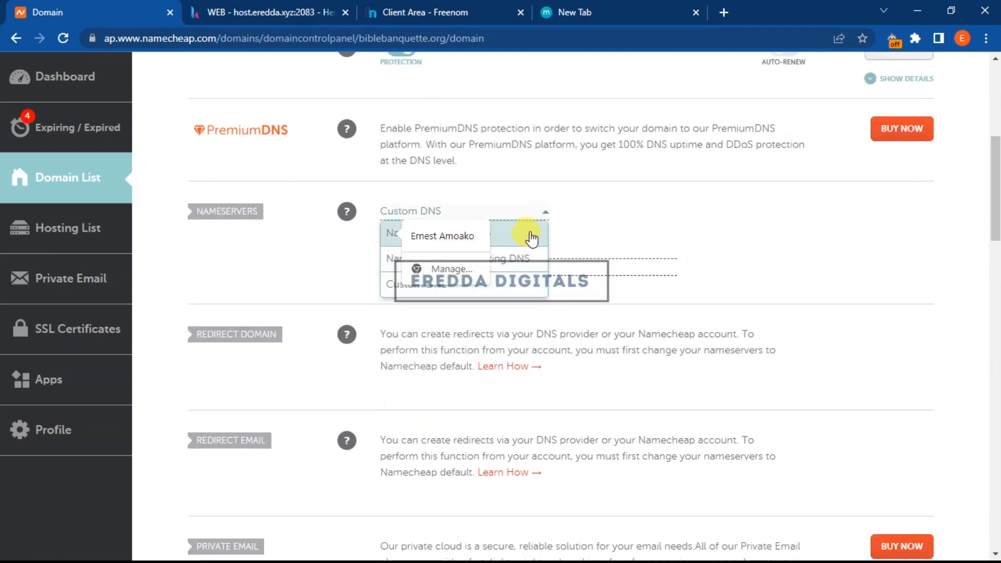
click(286, 246)
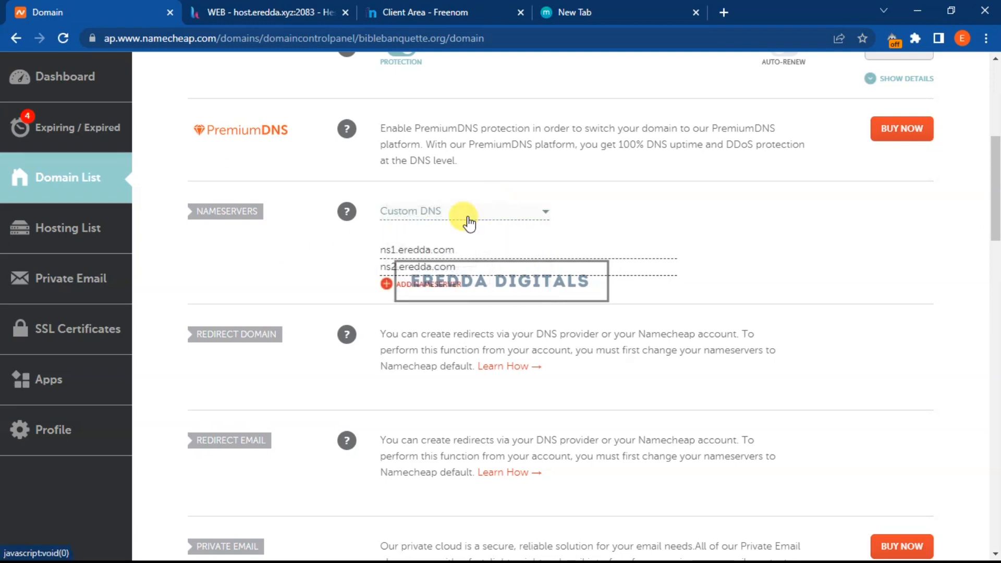
click(506, 212)
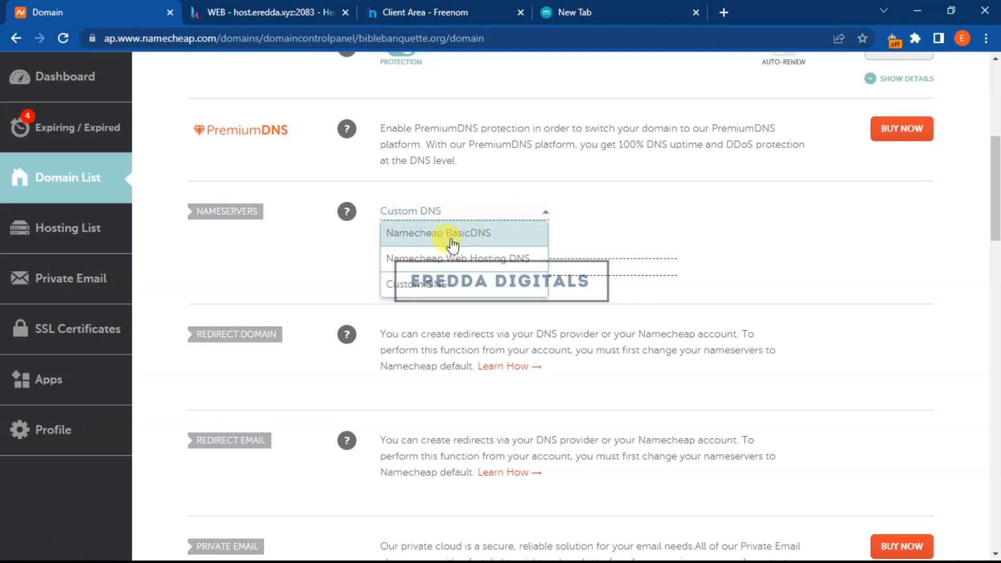
click(681, 253)
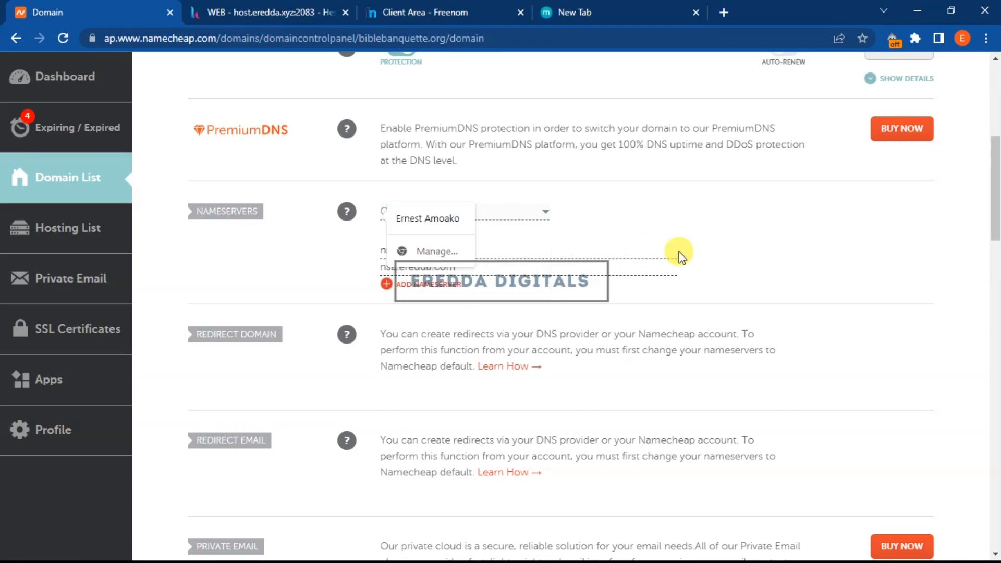
- Examine the host records, mail settings and personal DNS server sections in the Advanced DNS settings of biblebanquette.org
drag(995, 213, 996, 112)
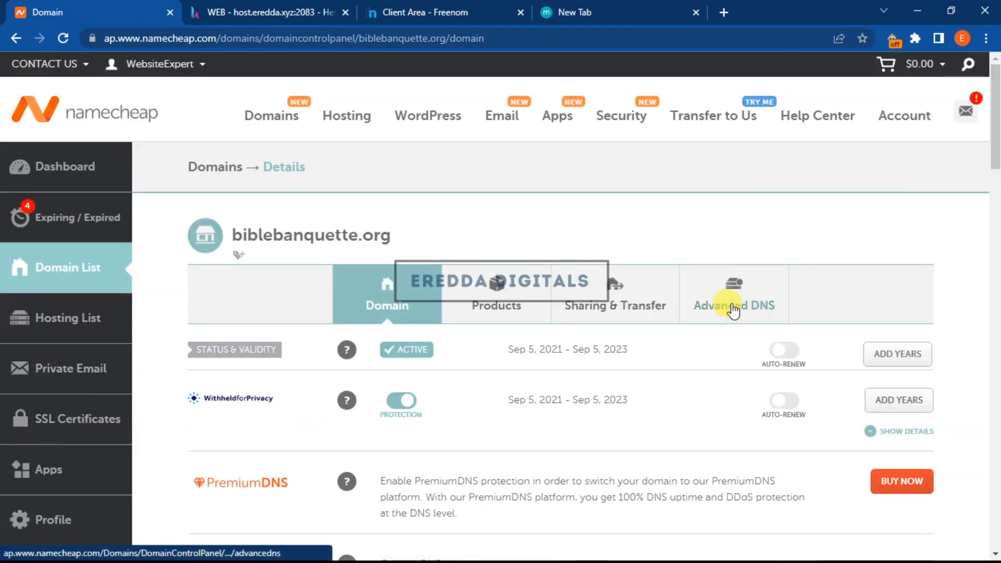
click(733, 310)
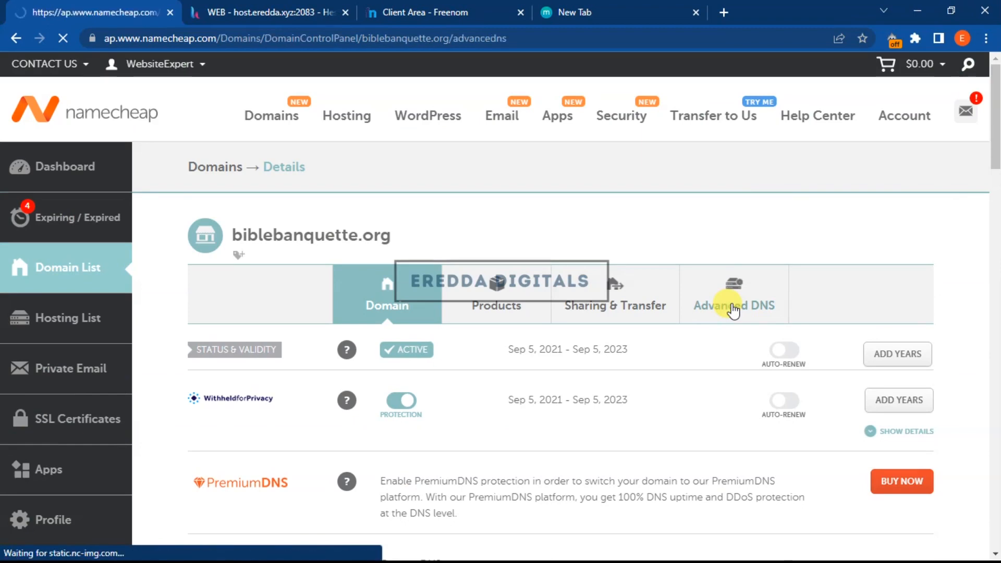
drag(994, 149, 998, 201)
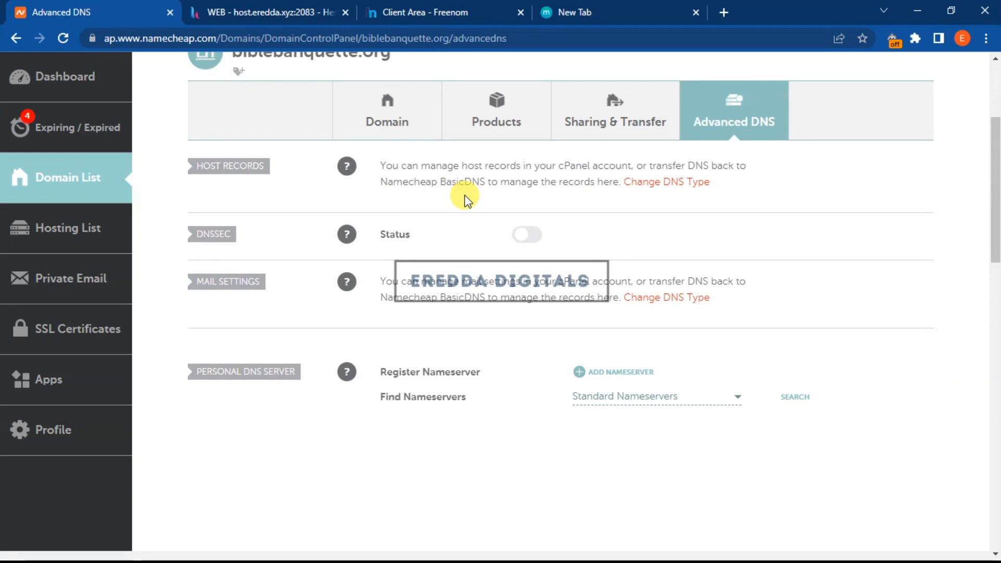
mouse_move(996, 169)
mouse_down()
mouse_move(997, 137)
mouse_move(996, 154)
mouse_up()
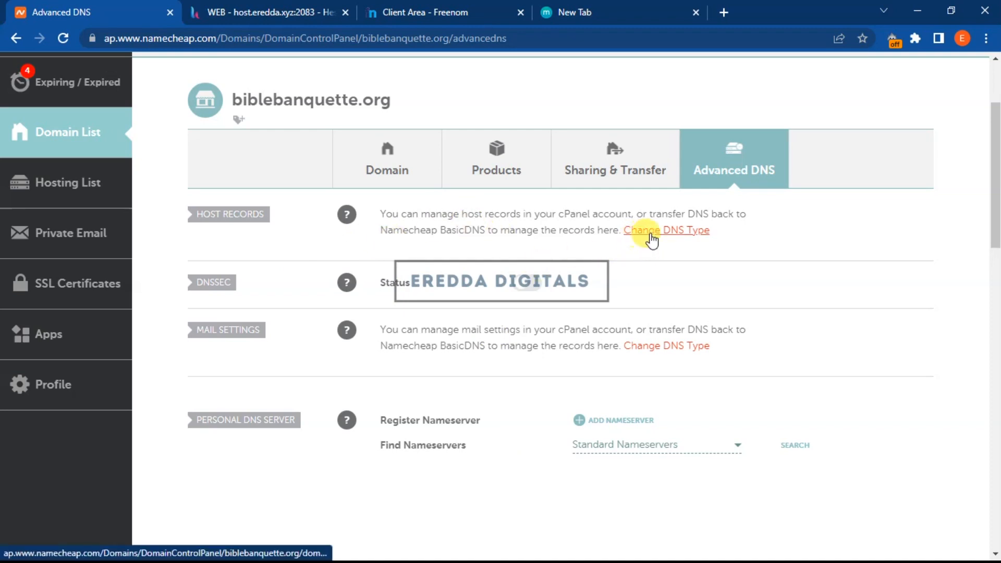
- Follow the host records' Change DNS Type link and review the nameserver settings it leads to
click(674, 234)
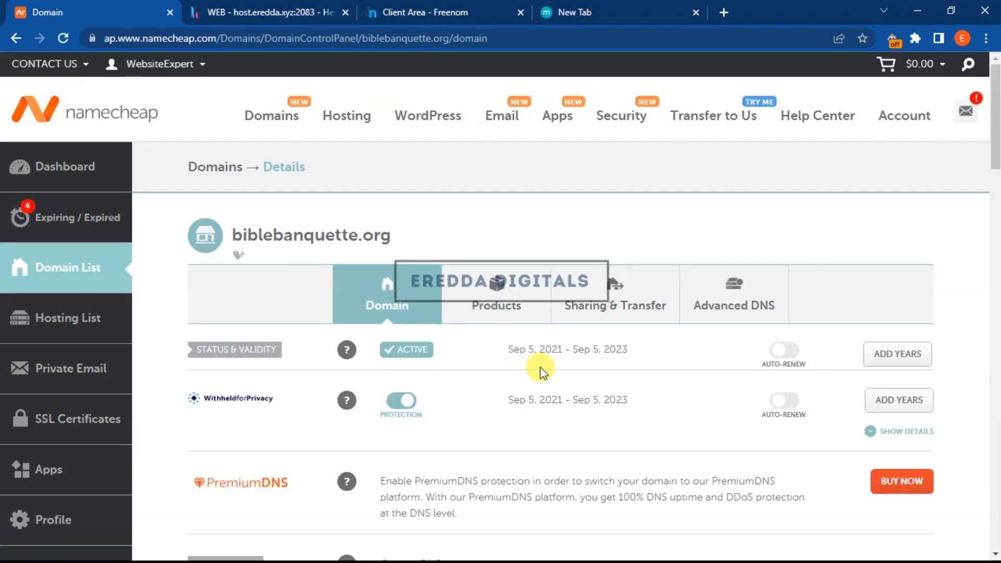
scroll(995, 123, down, 5)
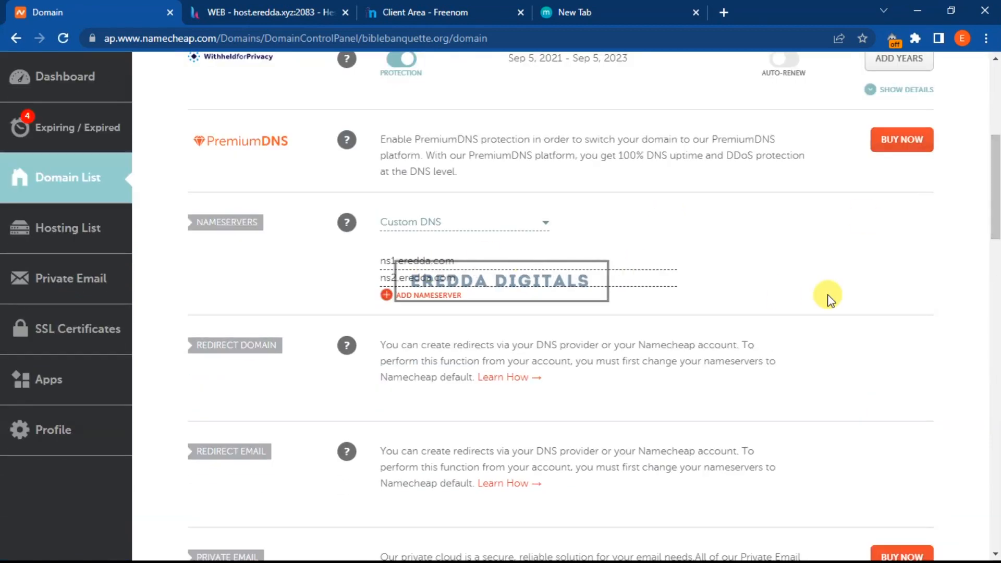
drag(996, 155, 984, 17)
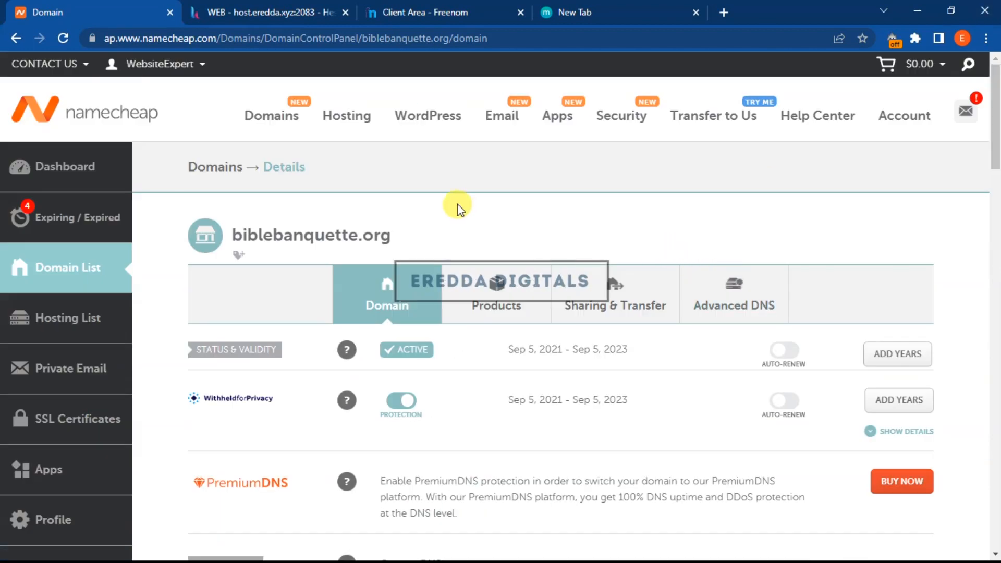
- Switch to the Freenom client area and turn on the Hola VPN for freenom.com
click(420, 10)
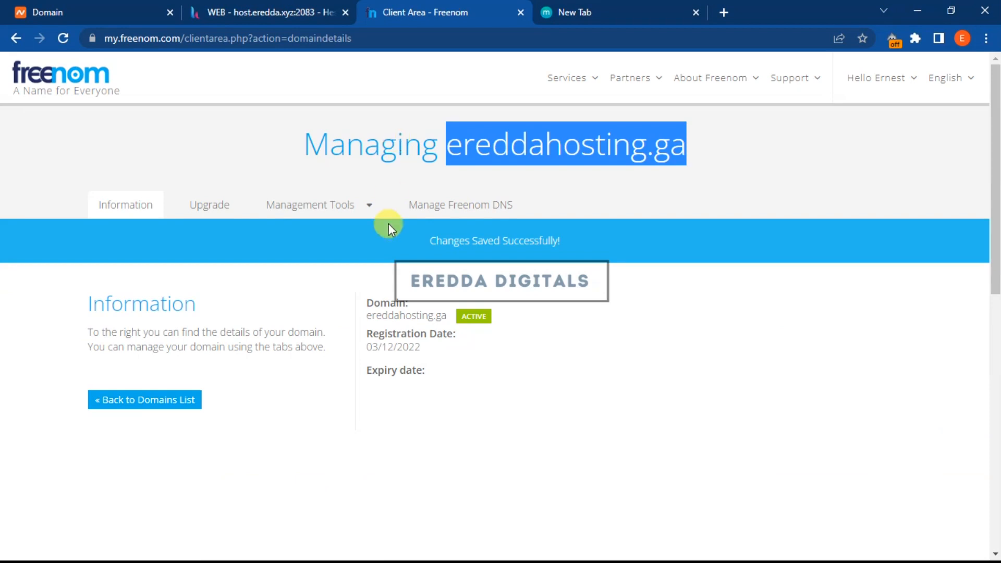
click(645, 236)
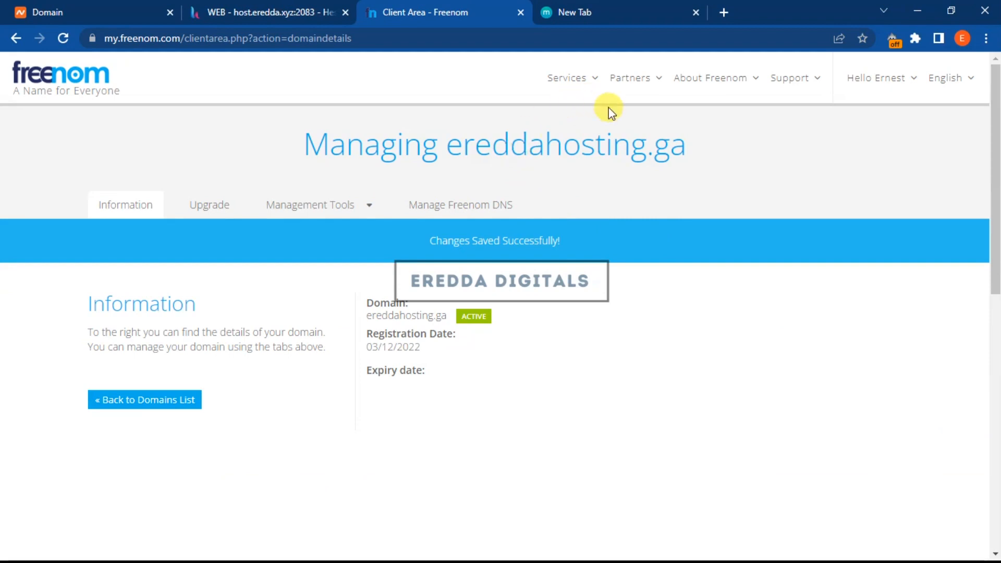
click(894, 40)
click(877, 74)
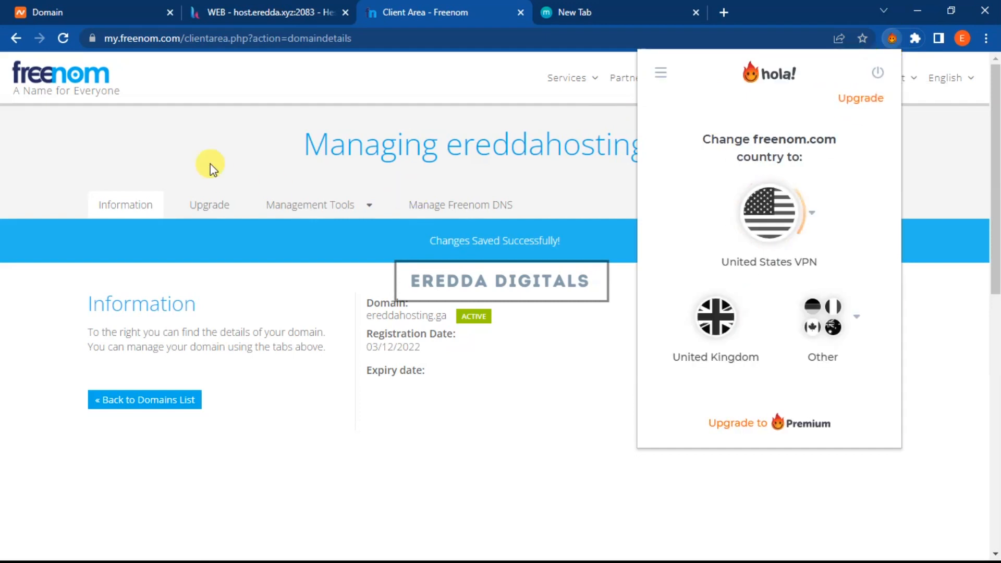
click(210, 164)
- Start registering a new domain on Freenom and check the availability of ereddacommunity.ga
click(596, 85)
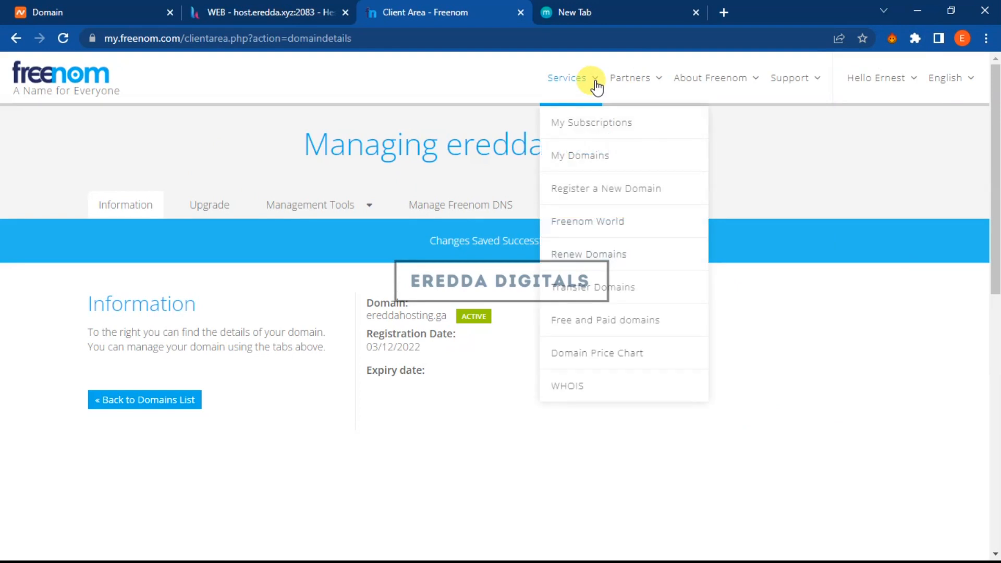
click(596, 189)
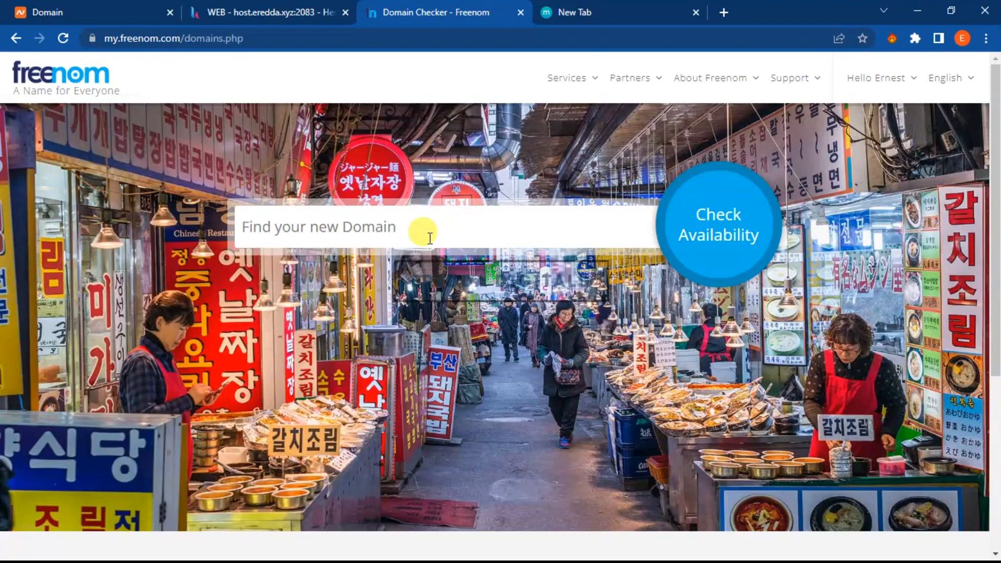
text(eredda)
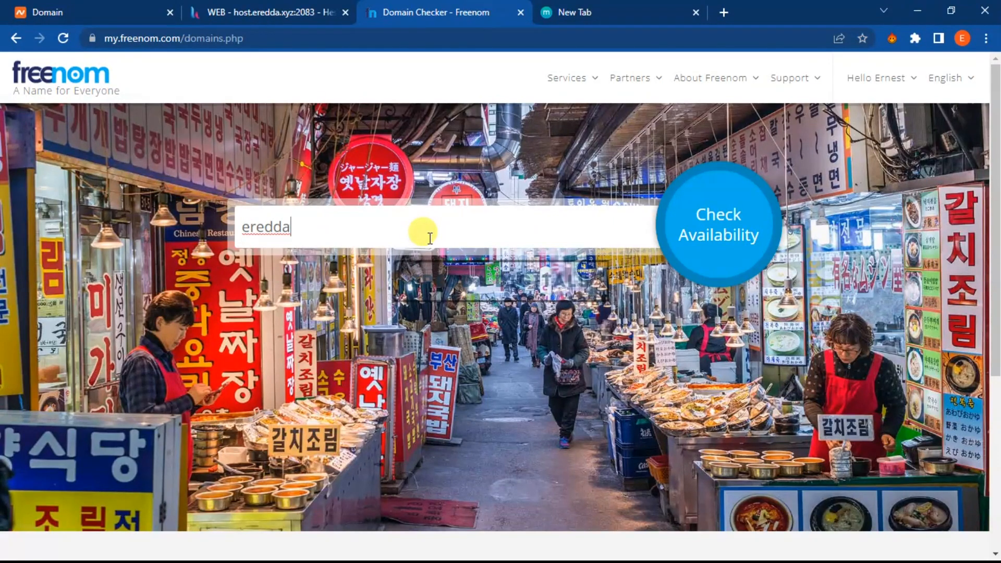
text(coo)
key(BackSpace)
text(mmun)
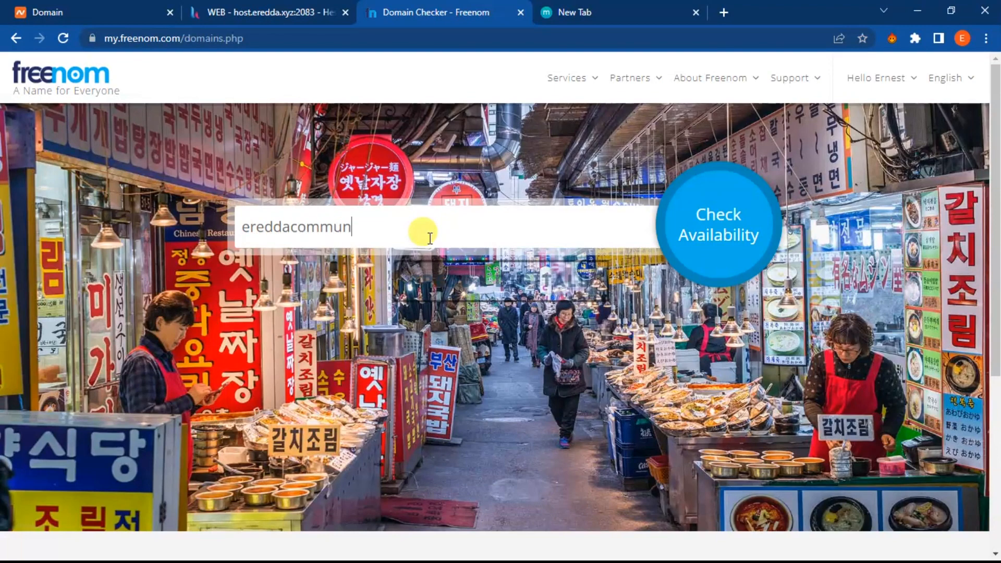
text(ity)
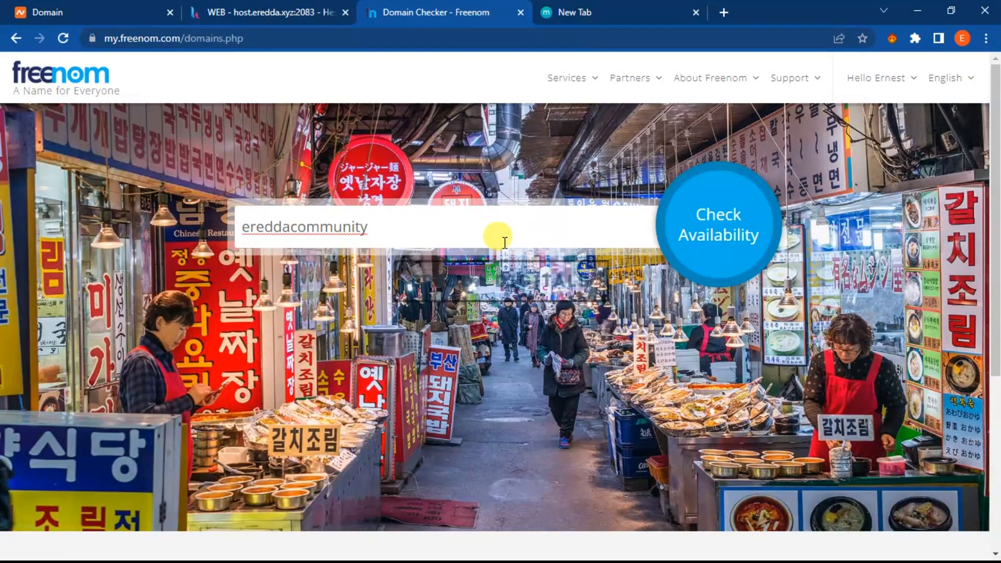
text(.ga)
click(735, 230)
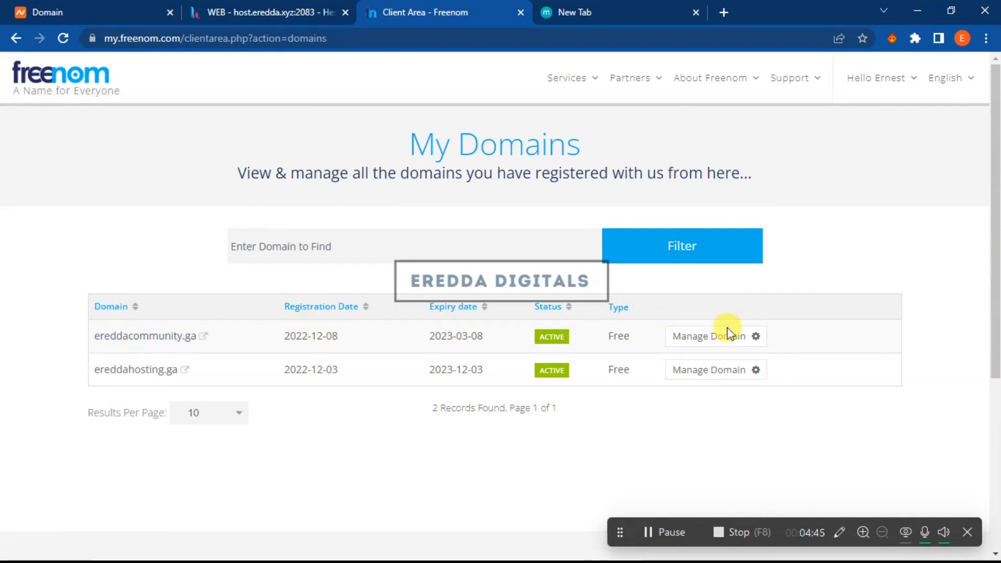
- Open the management page of ereddacommunity.ga, look through its management tools and open its Freenom DNS management
click(756, 340)
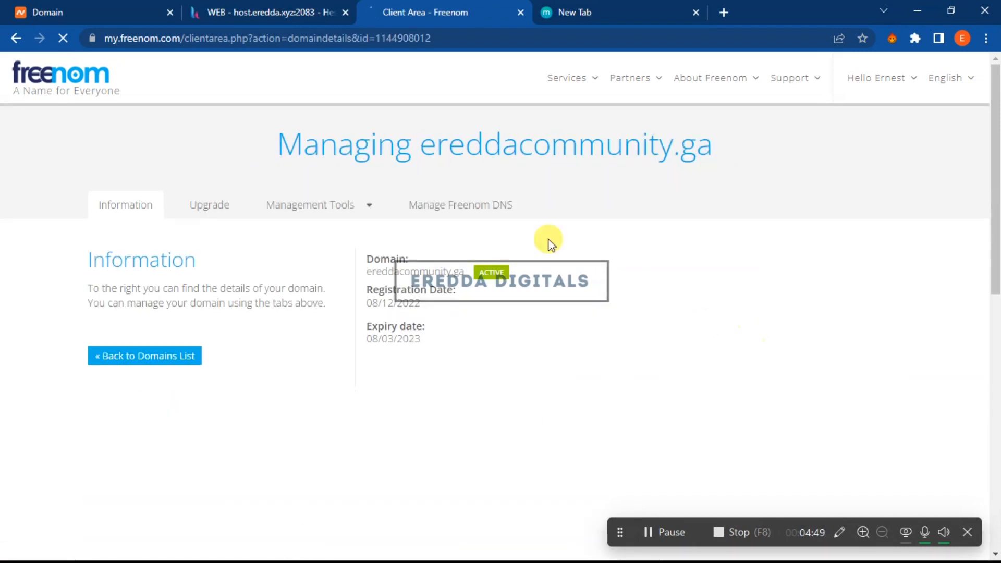
click(364, 213)
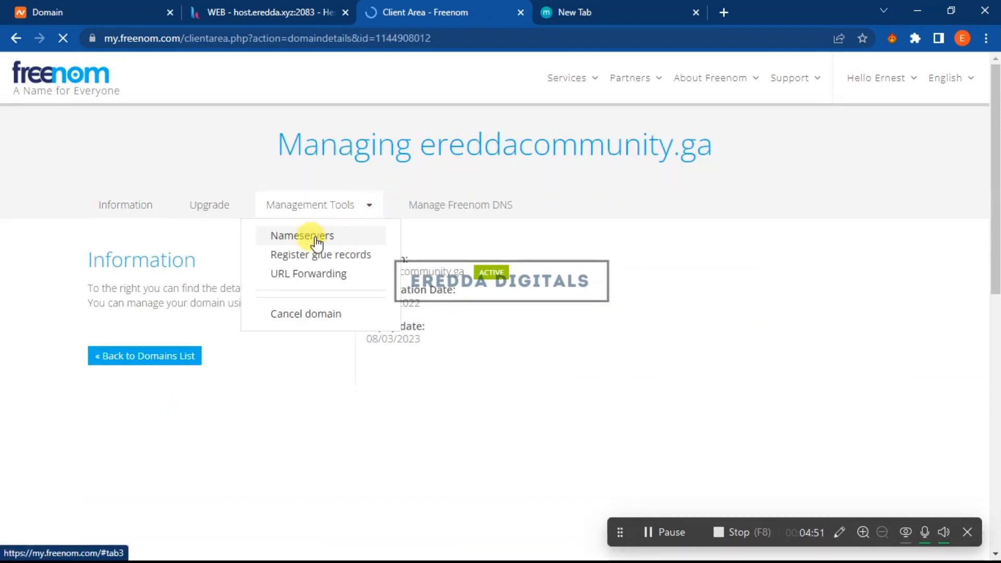
click(291, 255)
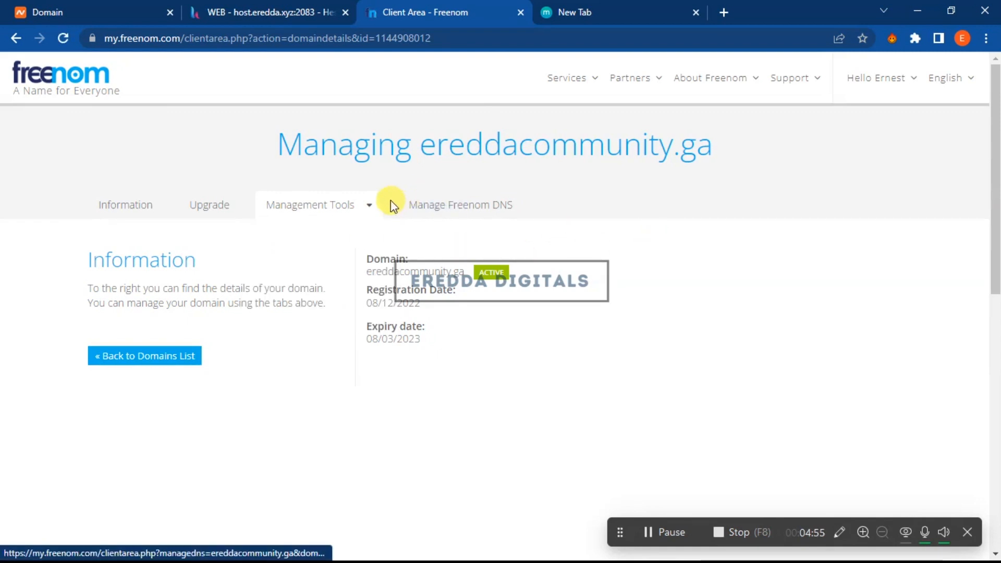
click(437, 207)
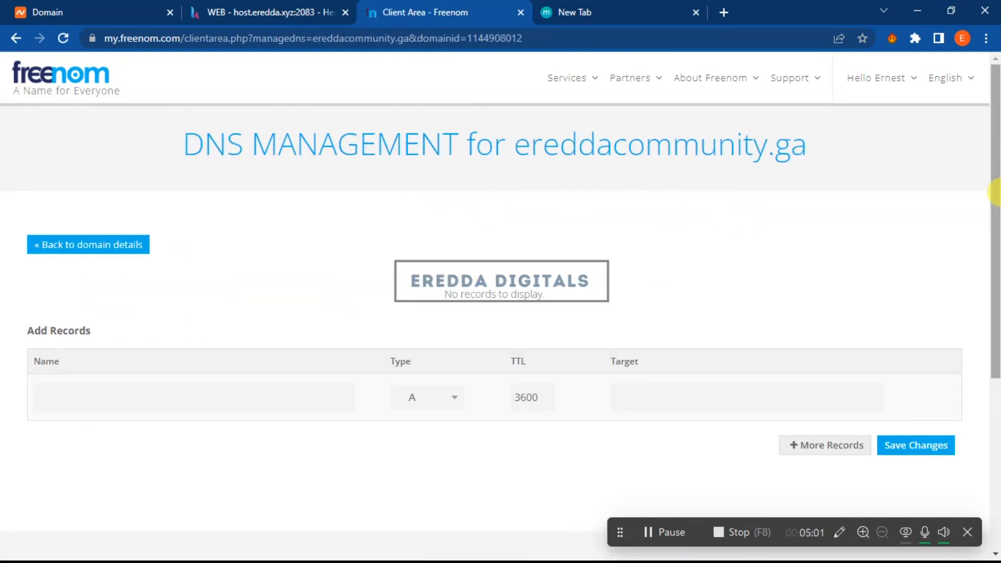
scroll(993, 223, down, 1)
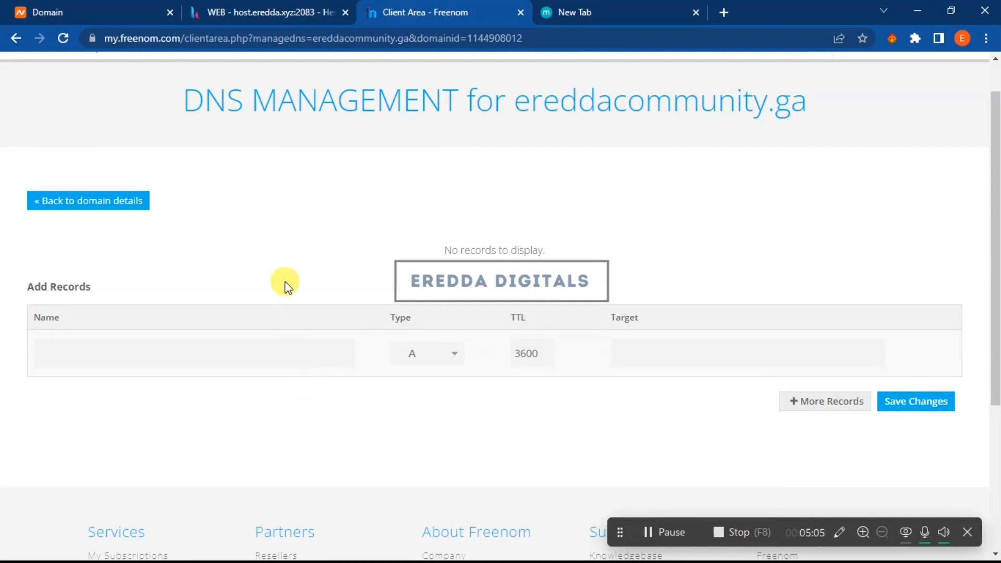
- Search the web for cloudflare in the spare browser tab and open the Cloudflare website
click(605, 8)
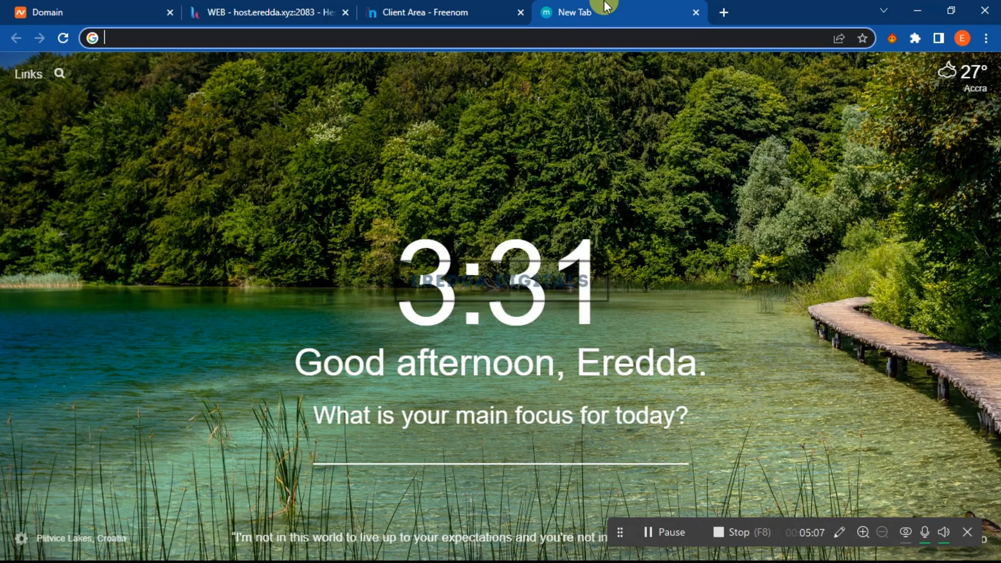
text(cloudflare)
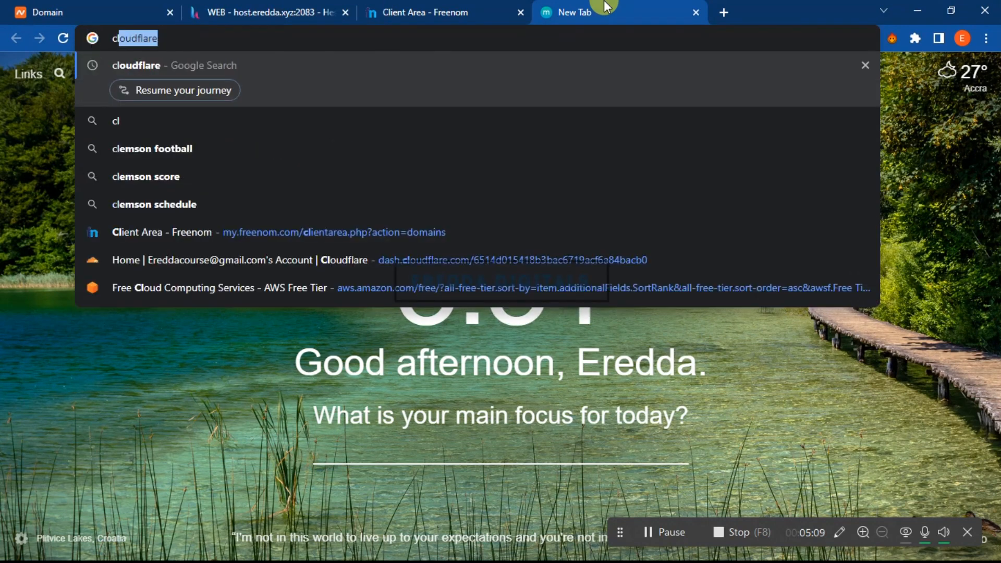
key(Return)
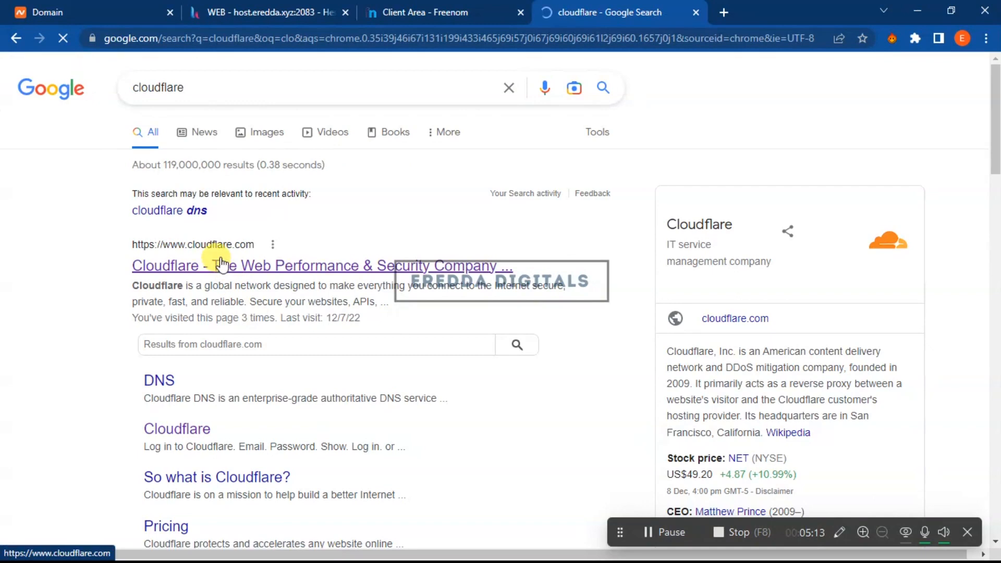
click(222, 266)
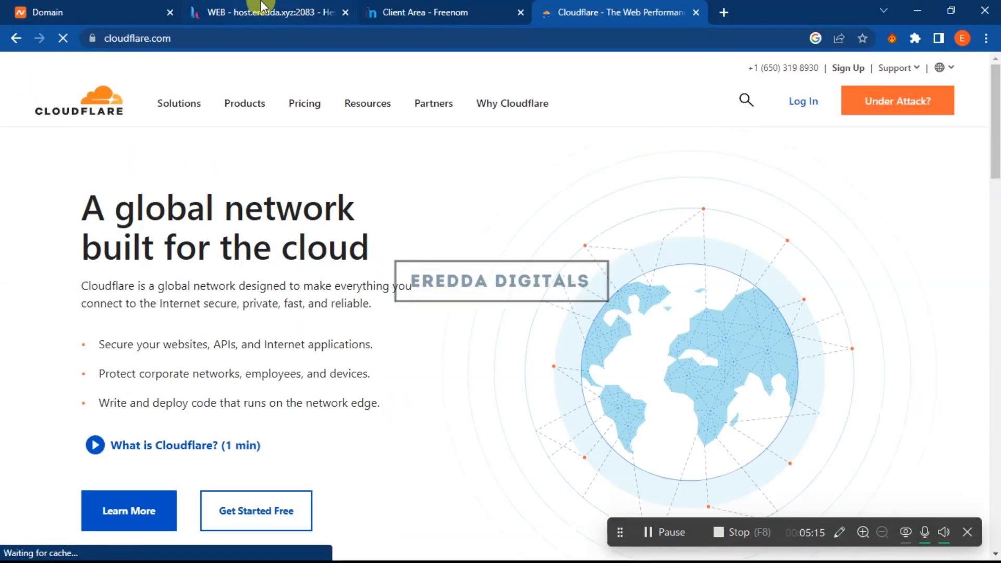
- Close the Namecheap page and return to the Freenom DNS management of ereddacommunity.ga
click(133, 7)
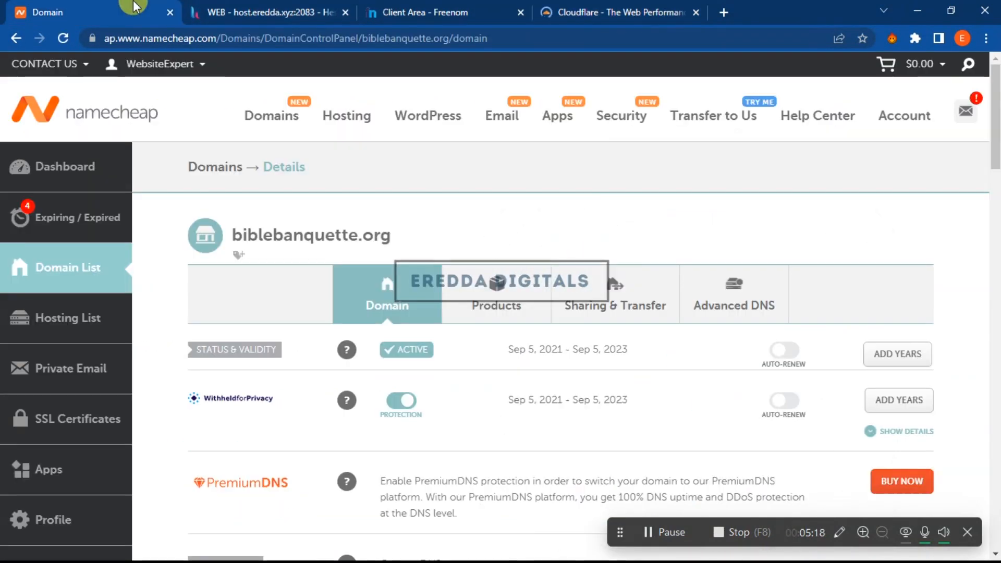
click(170, 12)
click(234, 11)
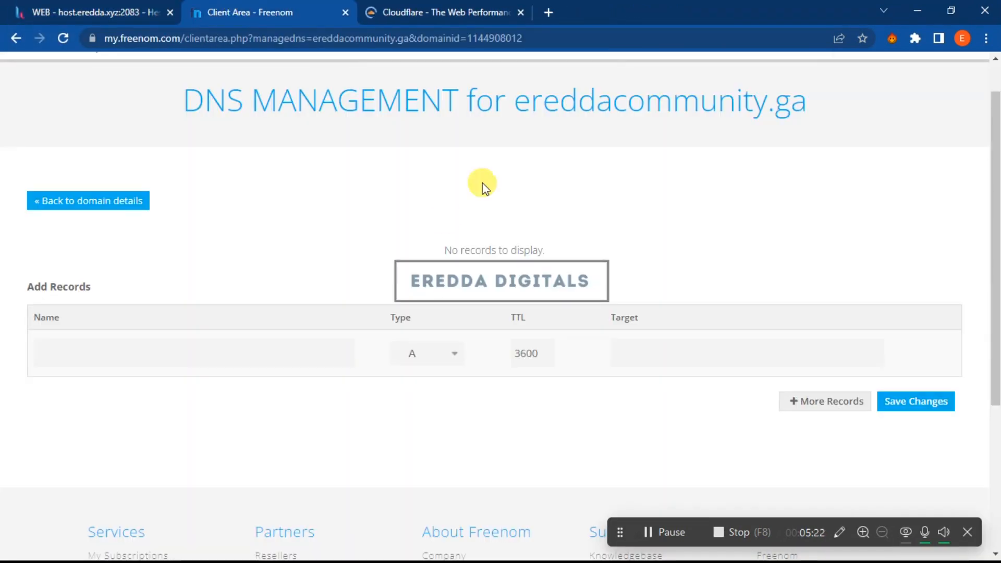
- Fill in a new DNS record for ereddacommunity.ga with the name @ and type A
click(264, 345)
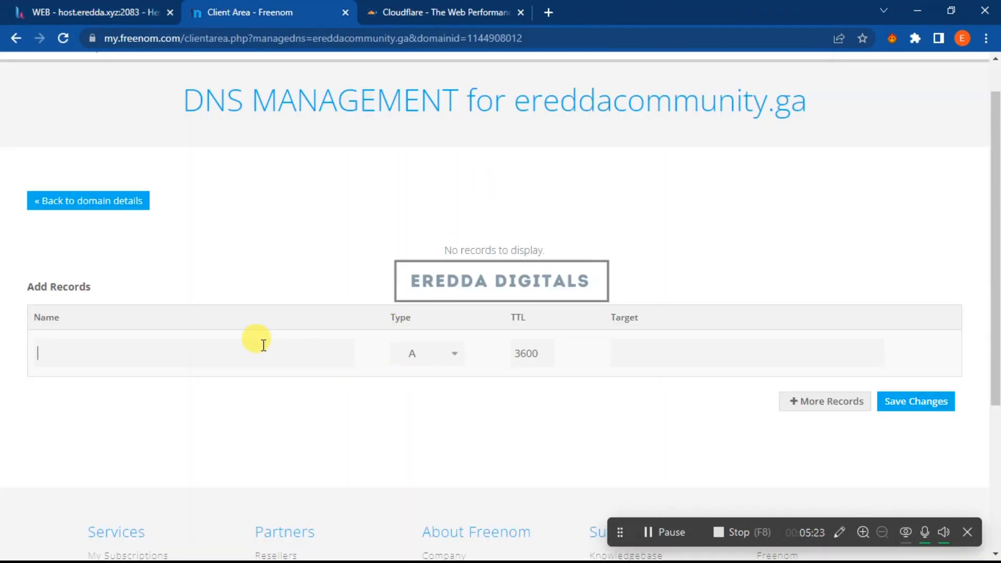
text(@)
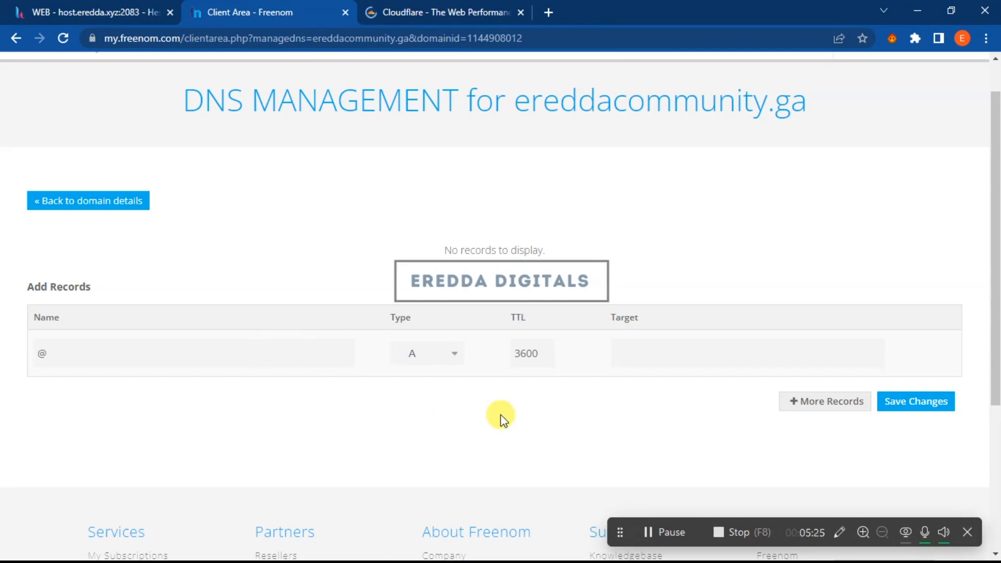
click(431, 355)
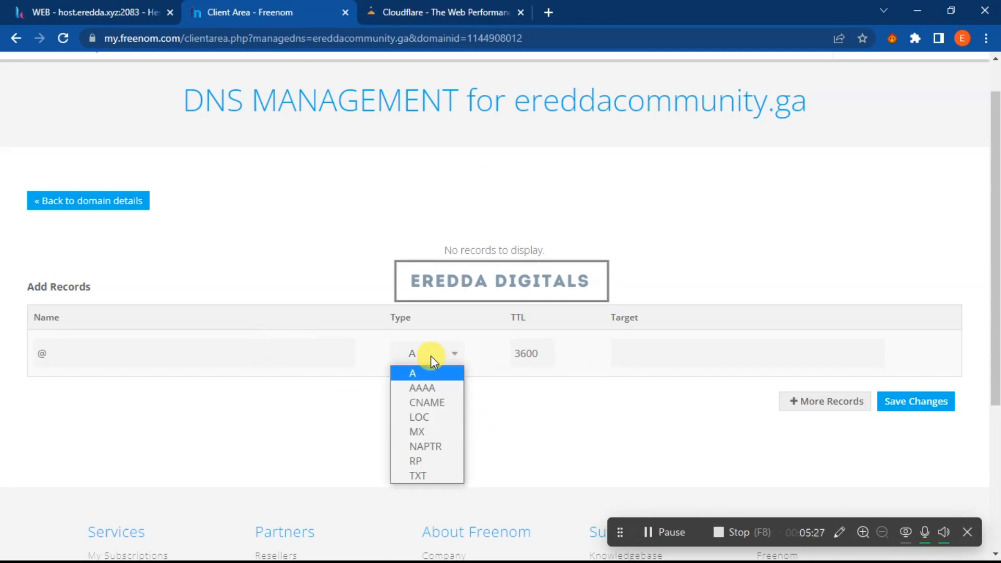
click(424, 374)
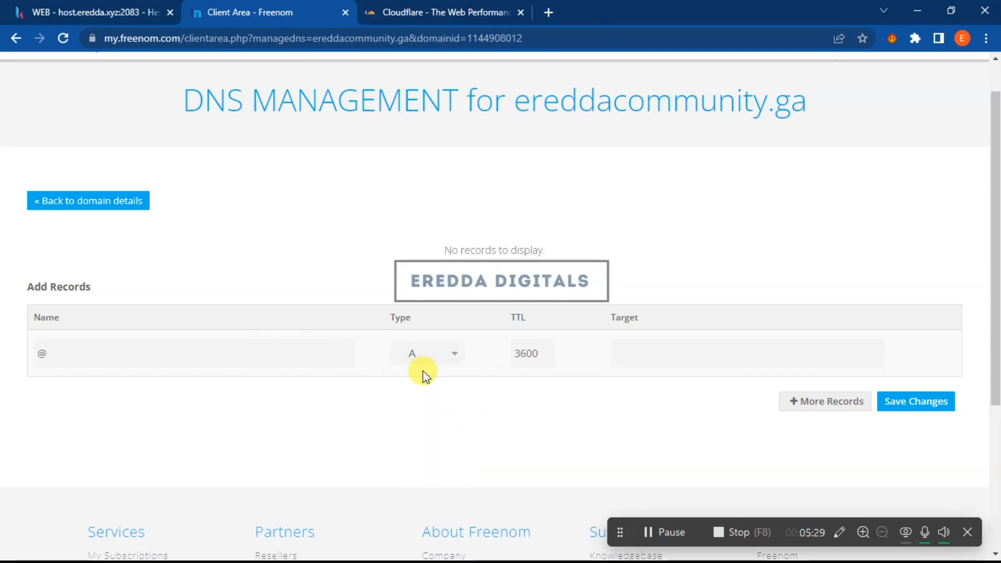
click(619, 357)
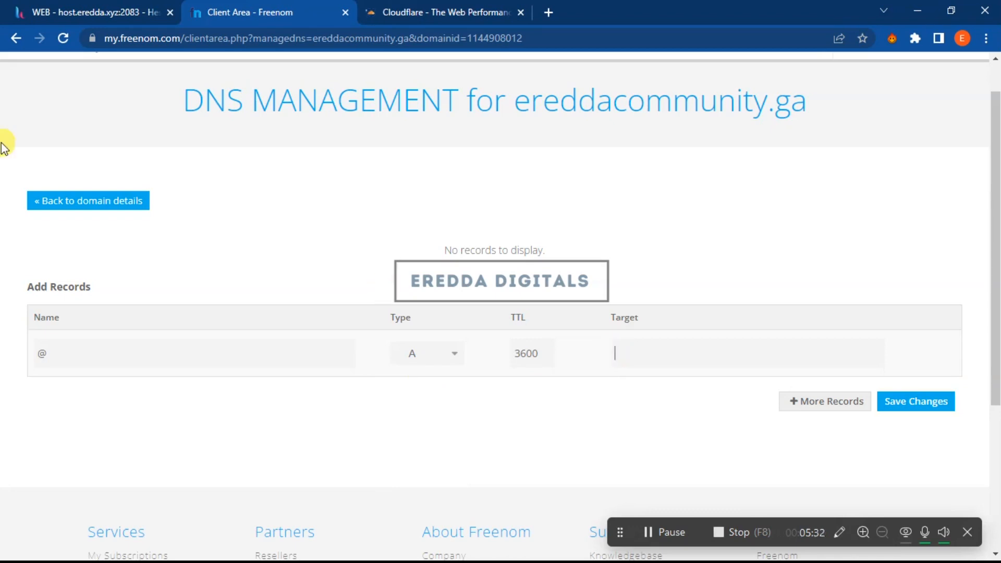
- Copy the server IP address 34.214.170.35 from the Hestia web domain list and paste it as the Freenom record's target
click(77, 11)
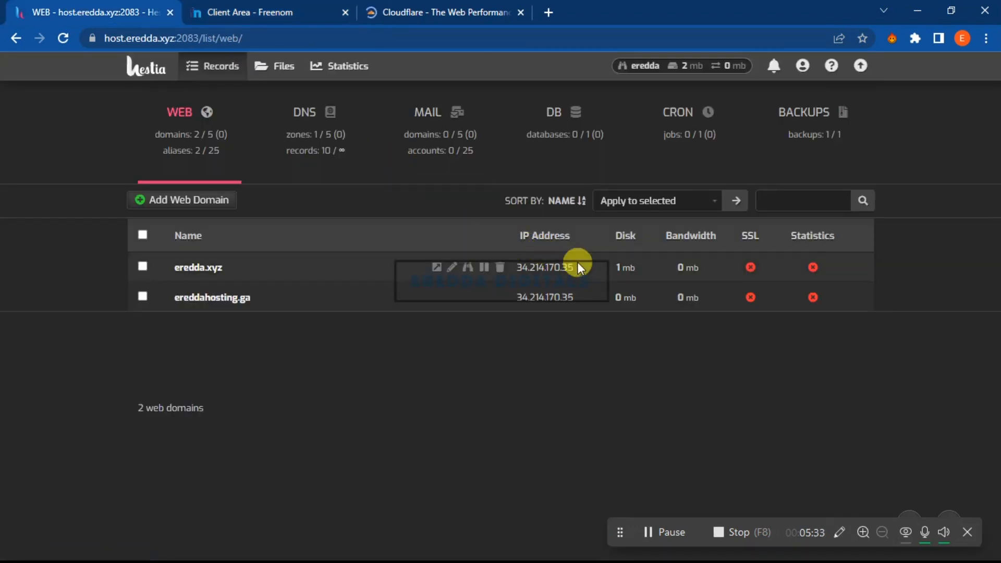
right_click(518, 264)
click(543, 274)
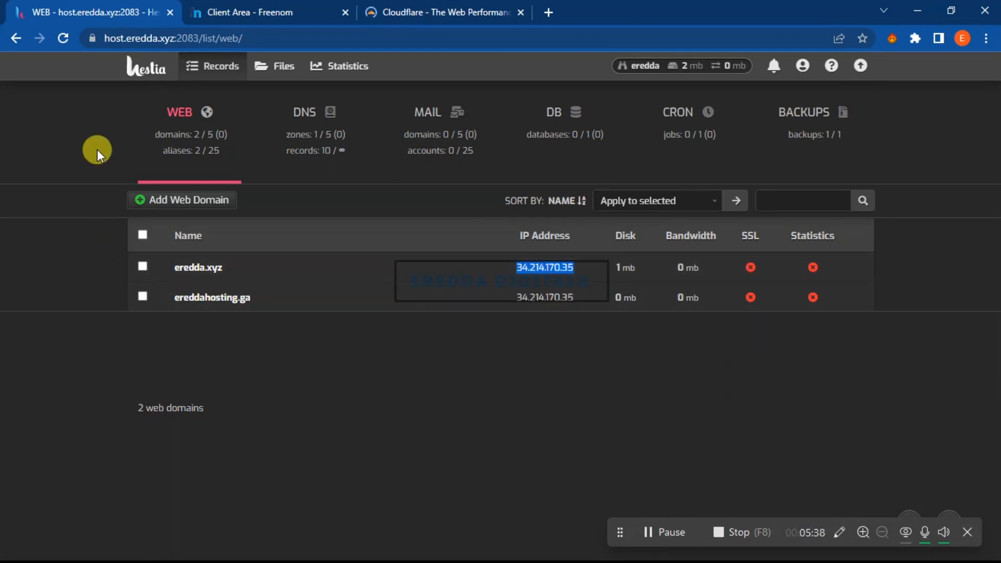
click(281, 7)
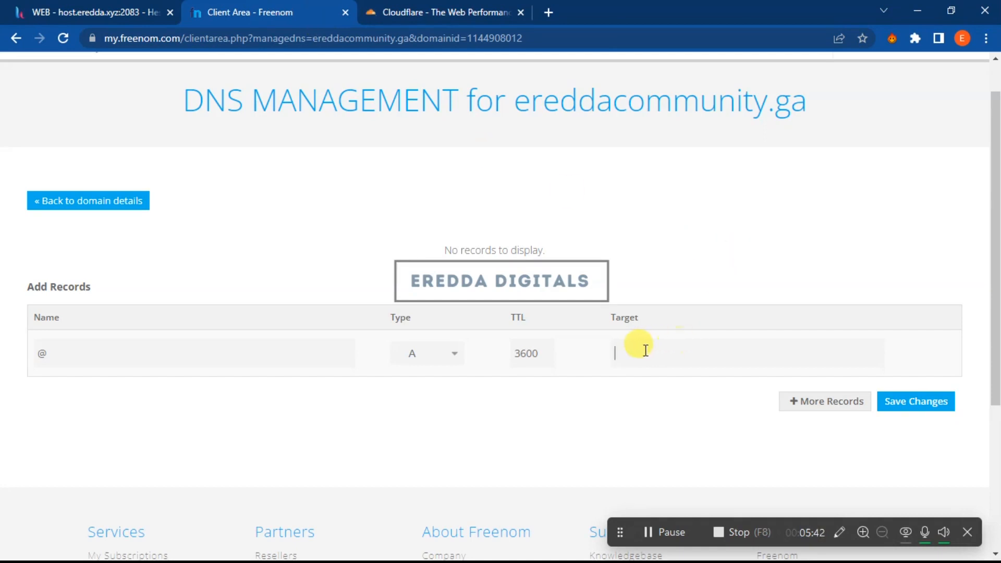
key(ctrl+v)
- Switch to Cloudflare, log in and open the DNS records of the eredda.xyz site
click(449, 11)
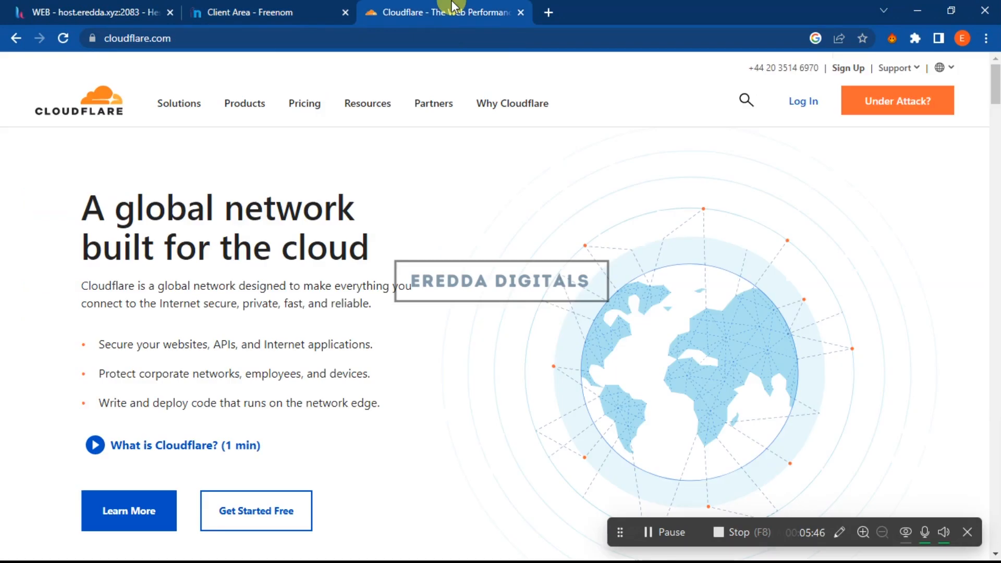
click(797, 102)
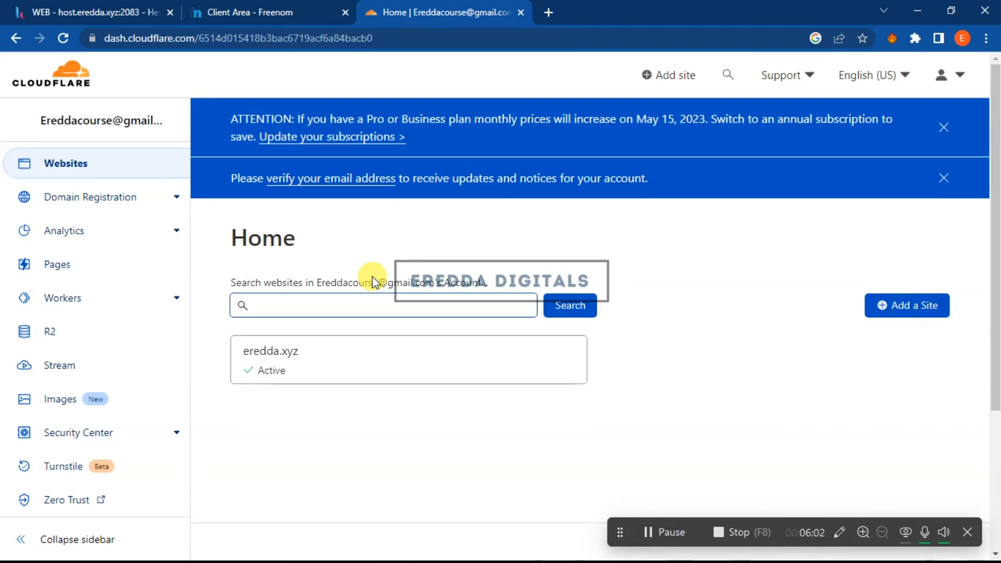
click(336, 373)
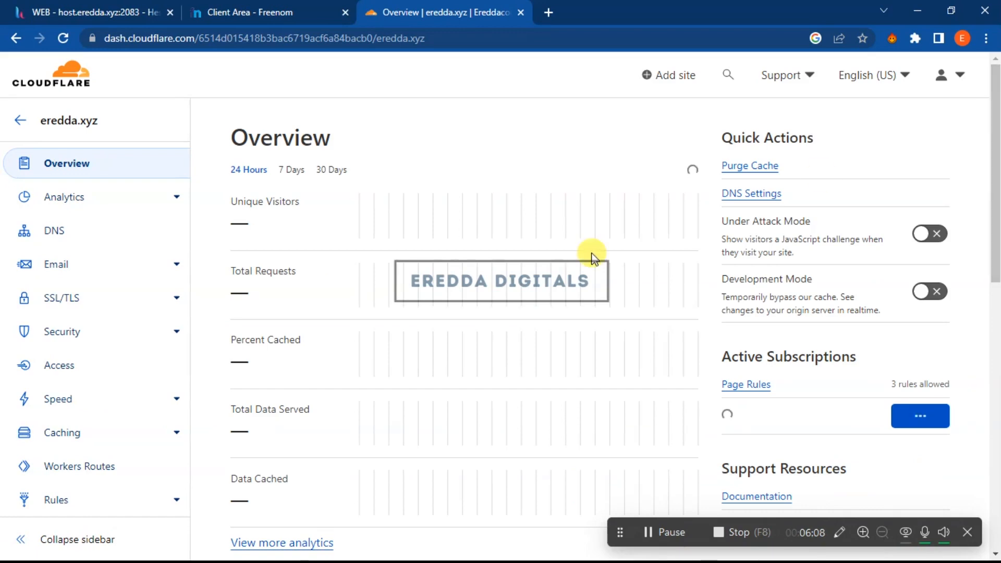
click(61, 240)
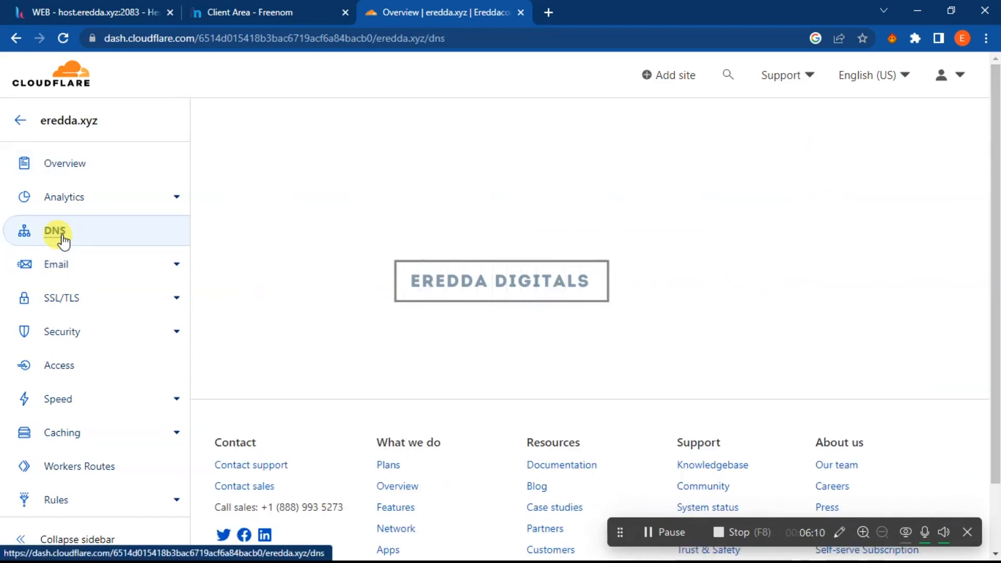
drag(995, 111, 996, 182)
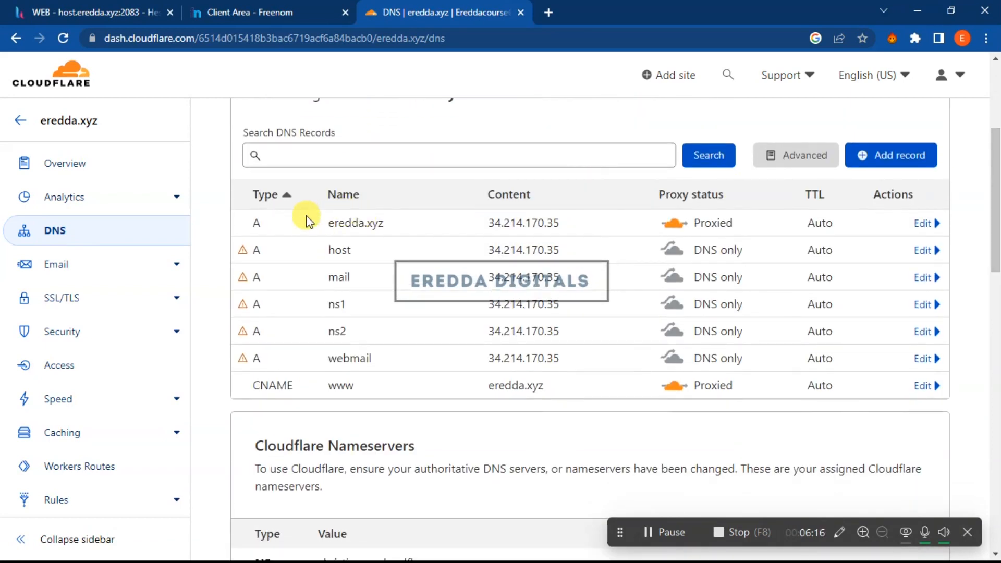
- Edit the root A record of eredda.xyz, replace its name with @ and save the record
click(926, 226)
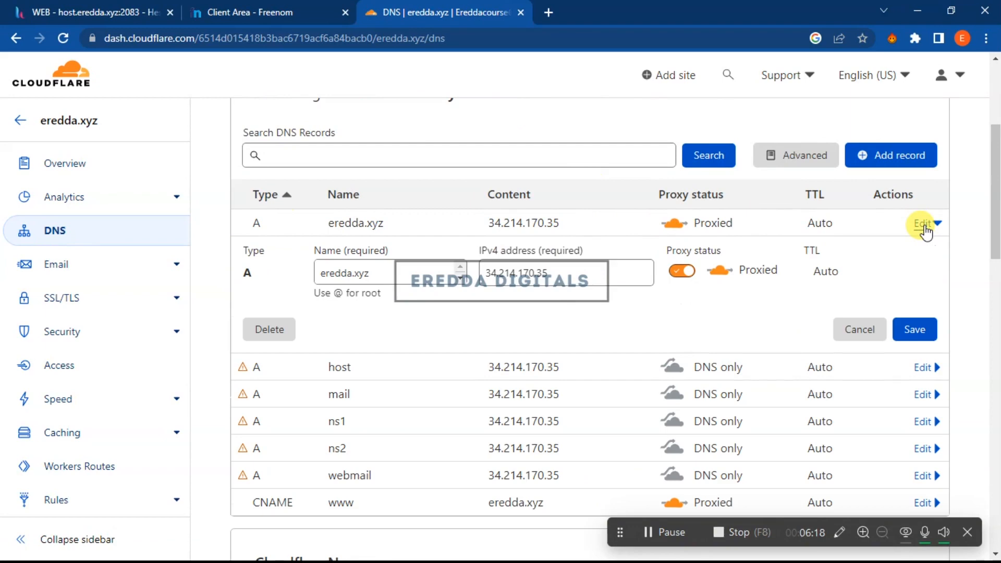
click(387, 274)
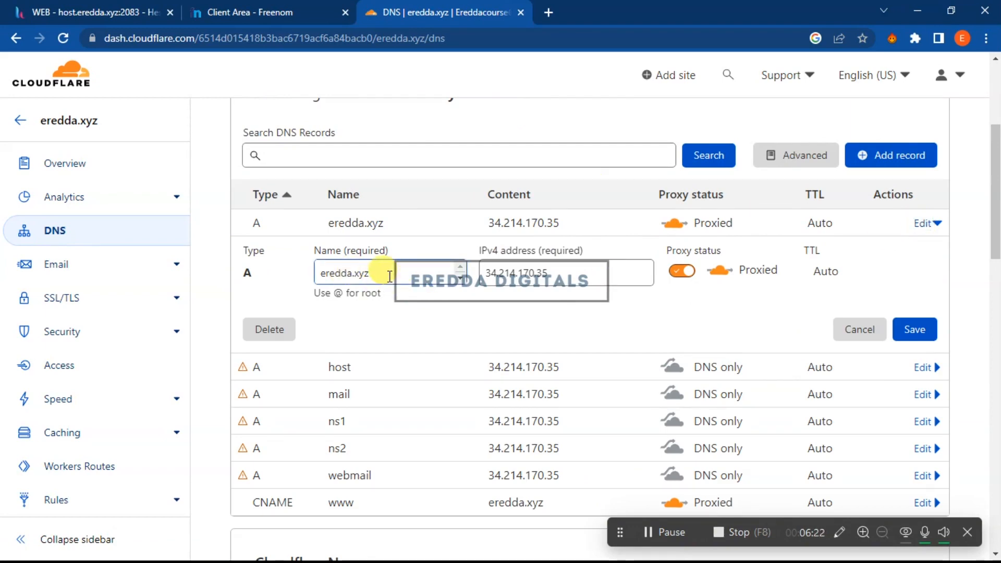
click(390, 277)
key(BackSpace)
key(BackSpace)
key(BackSpace)
key(BackSpace)
key(BackSpace)
key(BackSpace)
key(BackSpace)
key(BackSpace)
key(BackSpace)
key(BackSpace)
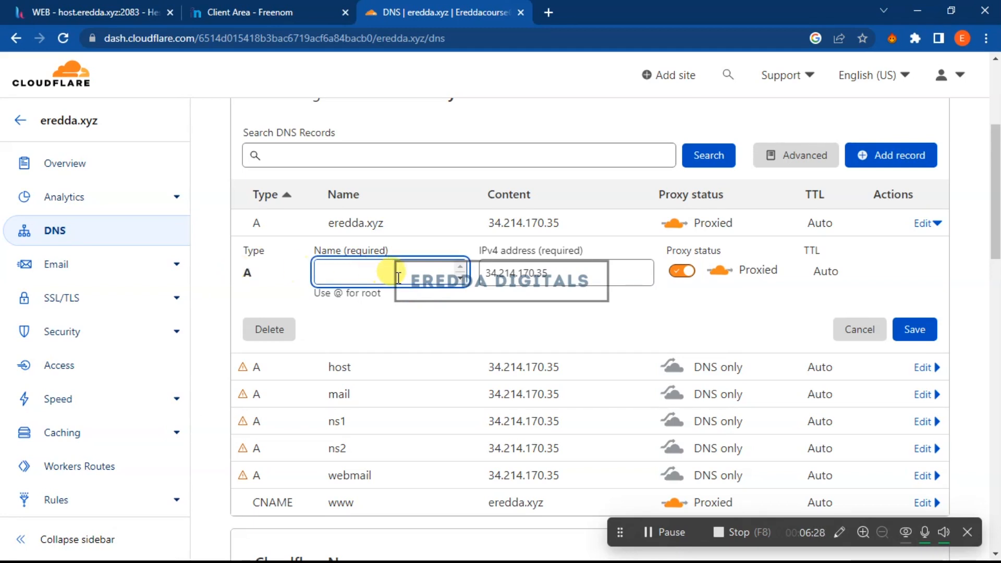
text(@)
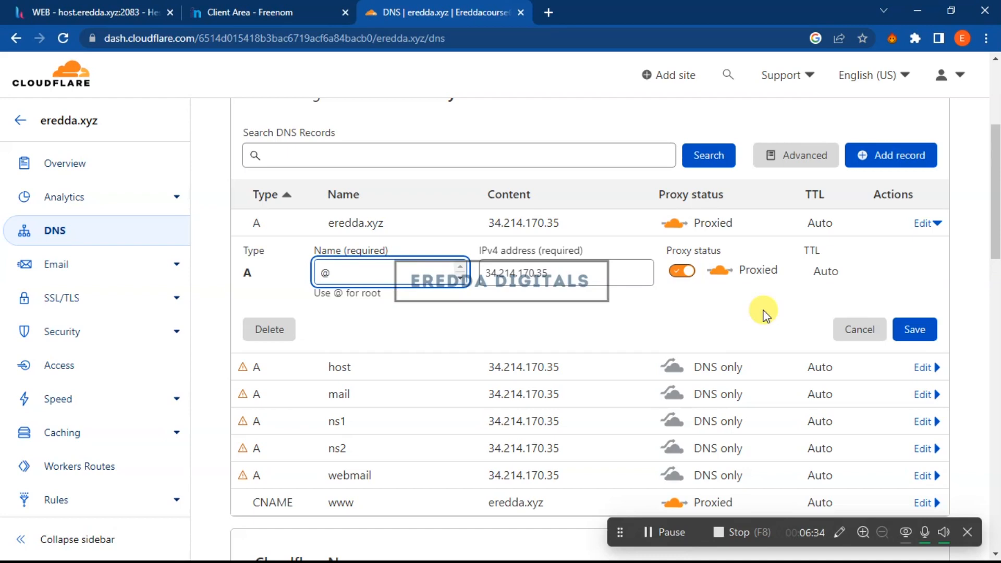
click(907, 330)
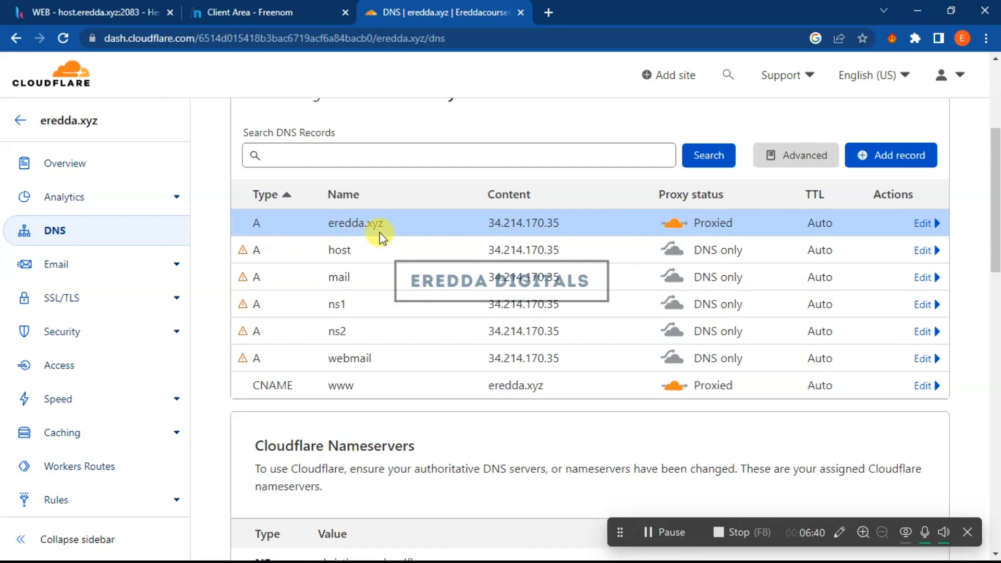
- Switch back to Freenom and try to save the @ A record with target 34.214.170.35
click(260, 12)
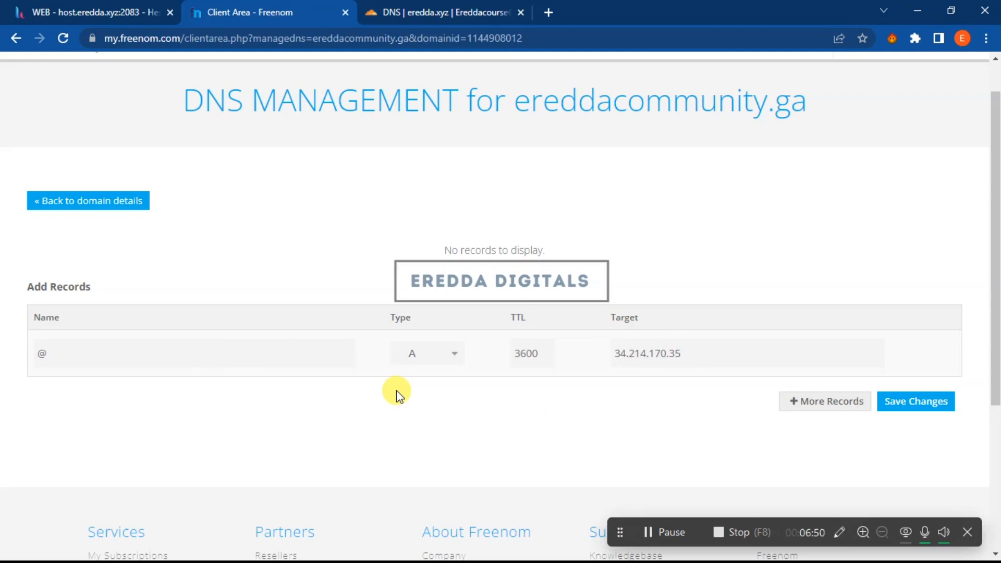
click(904, 406)
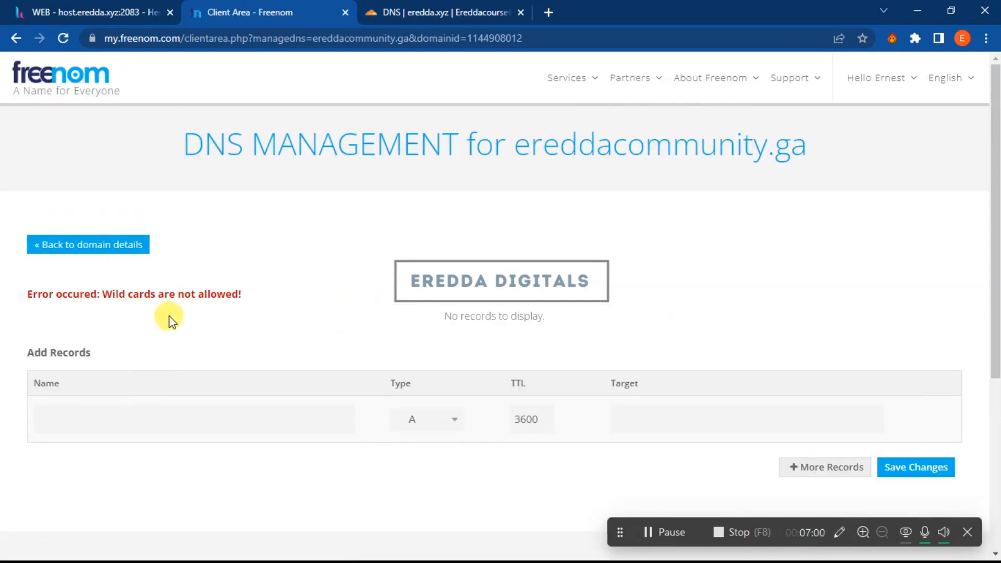
- Add an A record for ereddacommunity.ga with an empty name and target 34.214.170.35, and save it
click(106, 419)
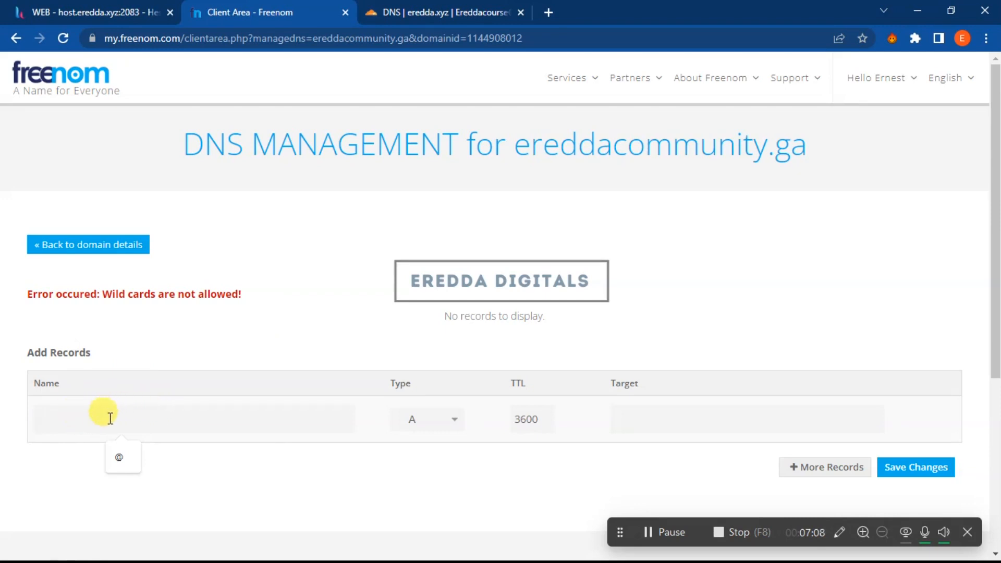
click(671, 418)
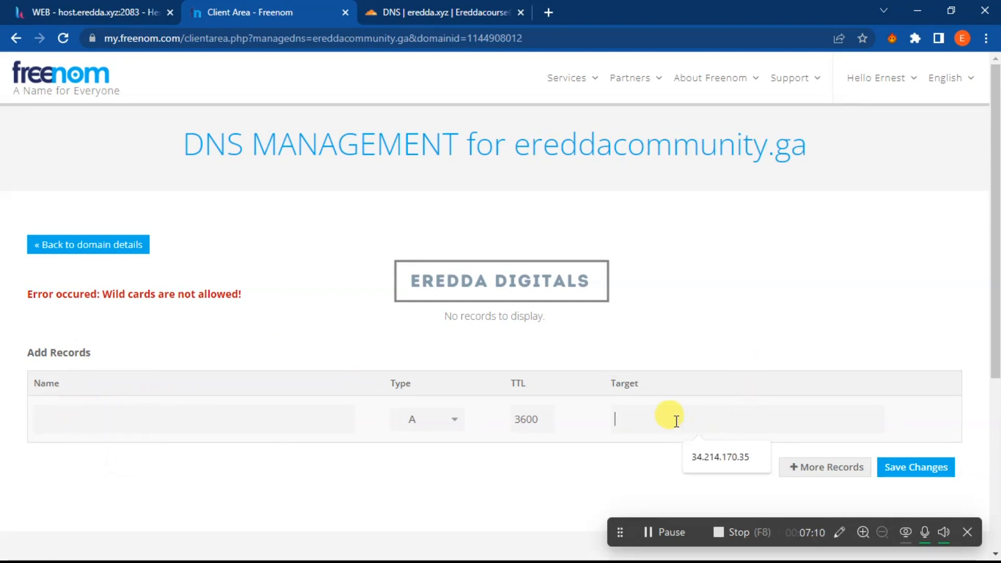
key(Down)
key(Return)
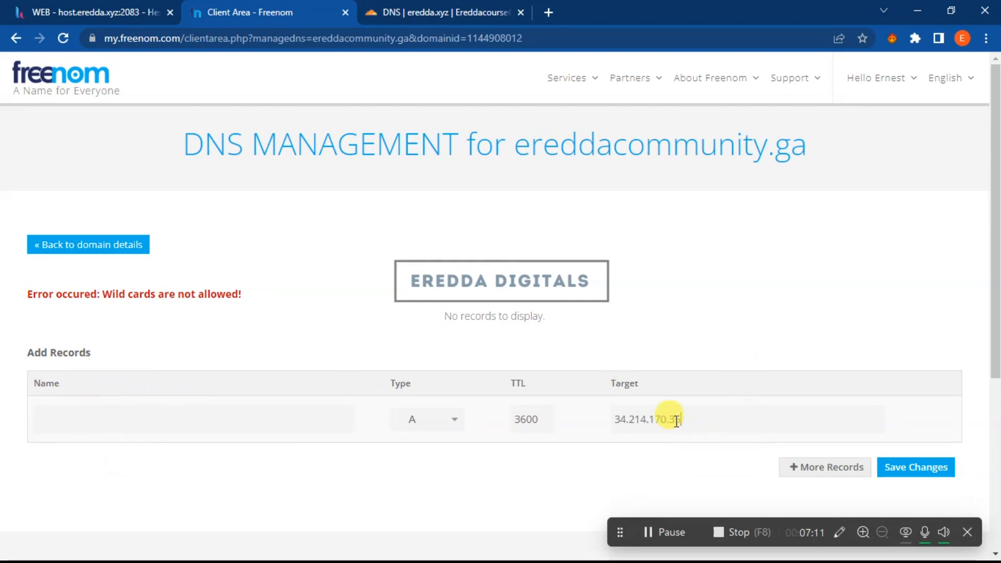
click(928, 472)
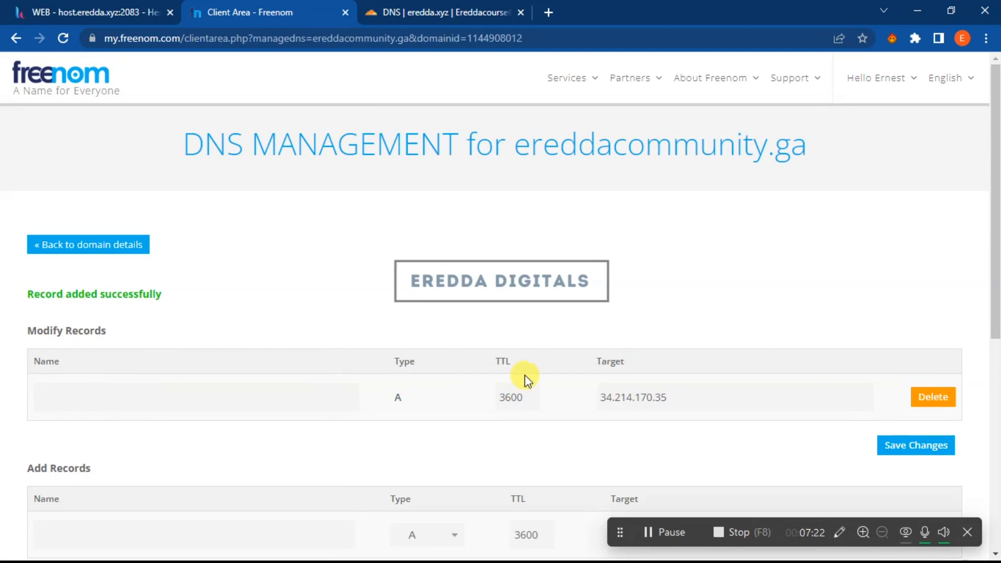
- Check the www record in Cloudflare, return to Freenom and fill in a new record named www of type CNAME
scroll(741, 394, down, 1)
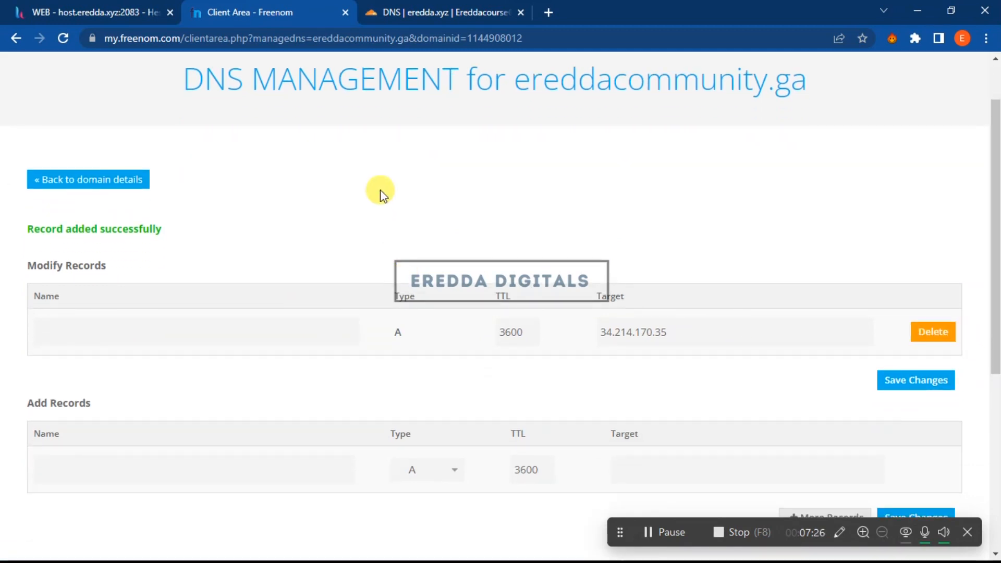
click(439, 7)
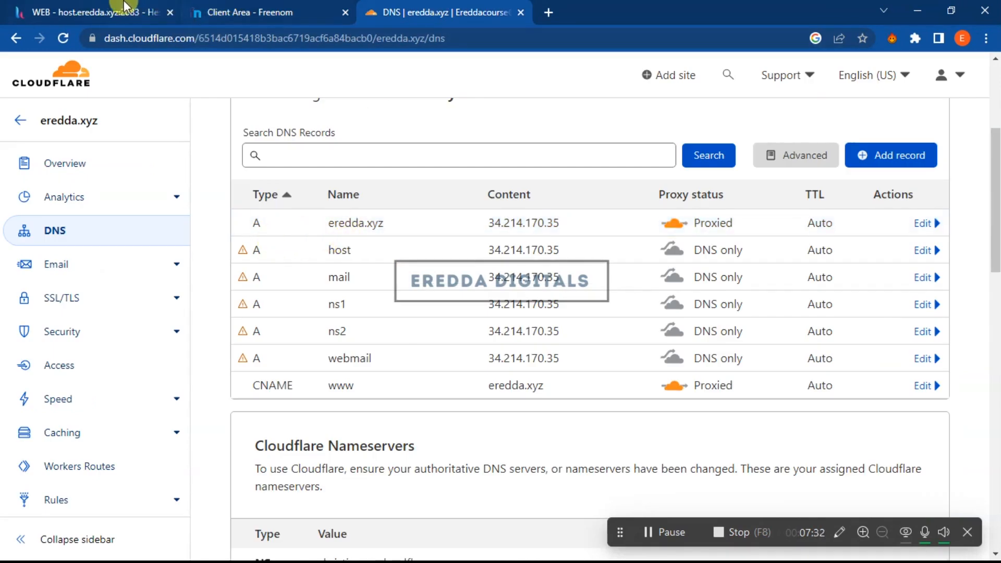
click(220, 5)
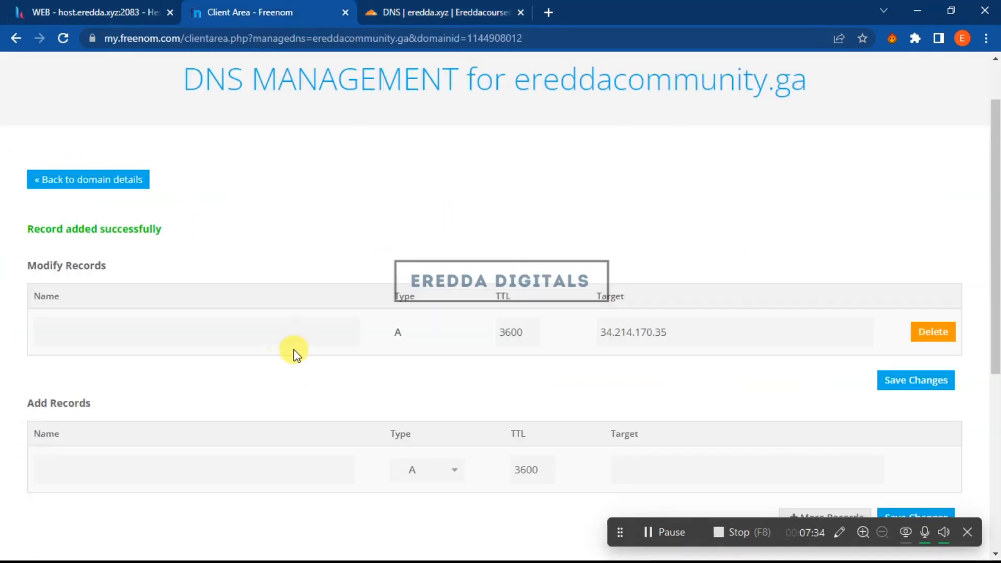
drag(996, 167, 996, 209)
click(175, 384)
text(www)
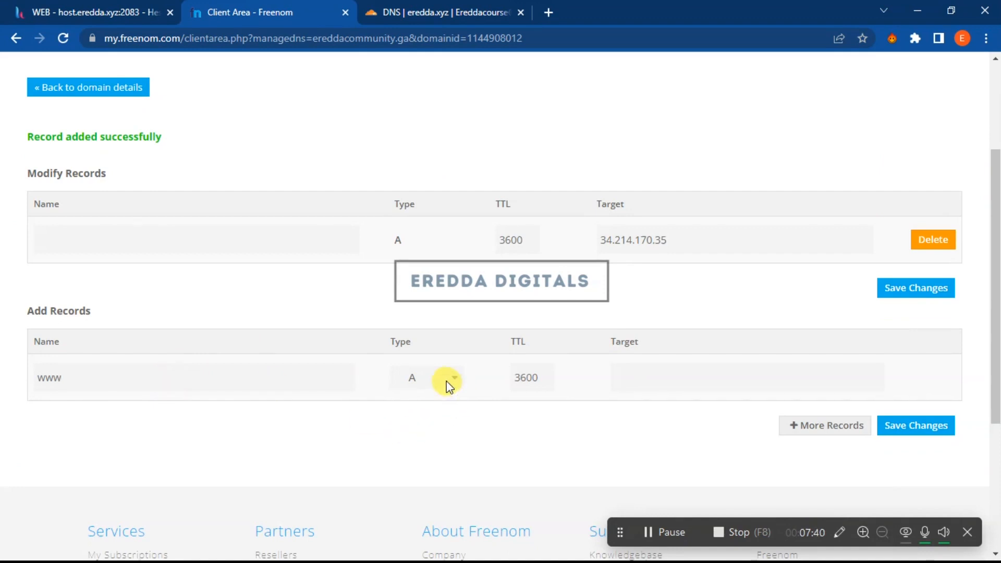
click(449, 386)
click(447, 424)
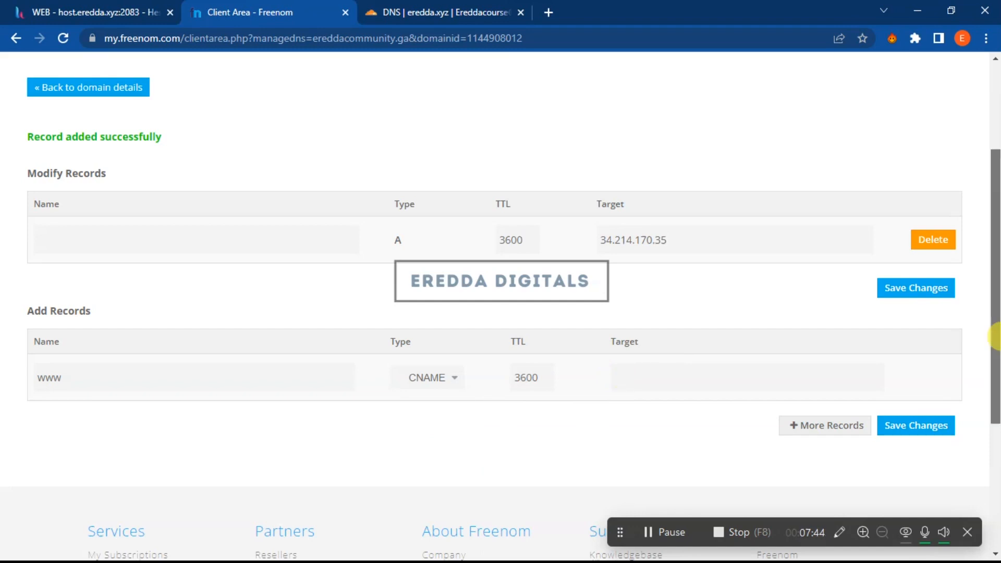
- Copy the domain ereddacommunity.ga from the page heading into the www record's target and save the record
drag(996, 337, 975, 226)
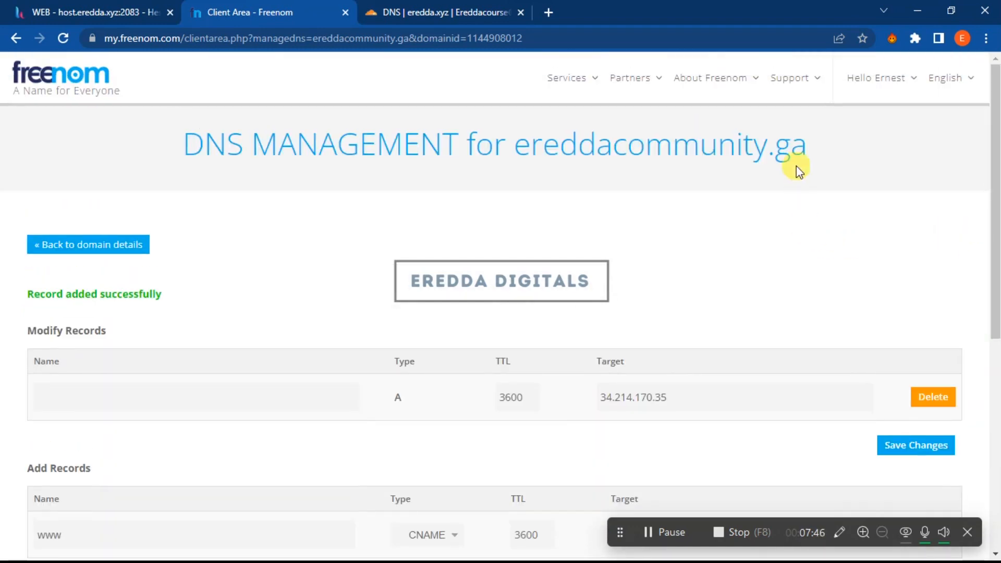
drag(803, 150, 519, 153)
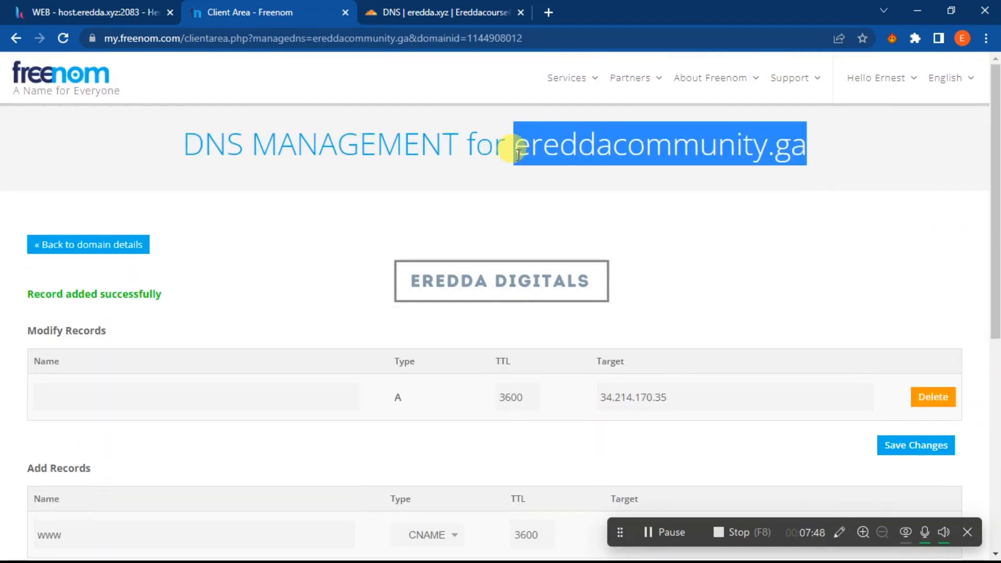
right_click(519, 153)
click(530, 163)
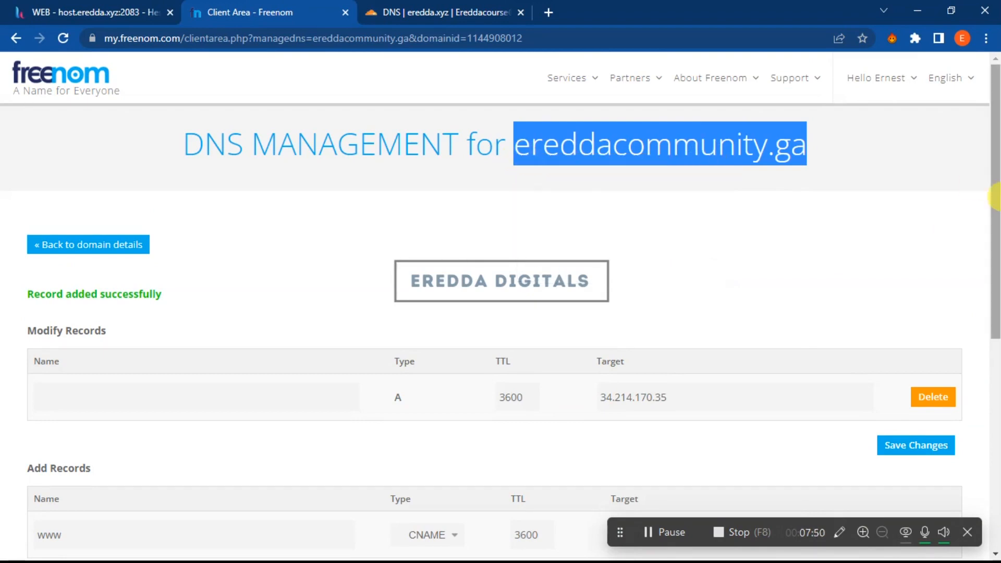
drag(996, 198, 996, 311)
click(696, 324)
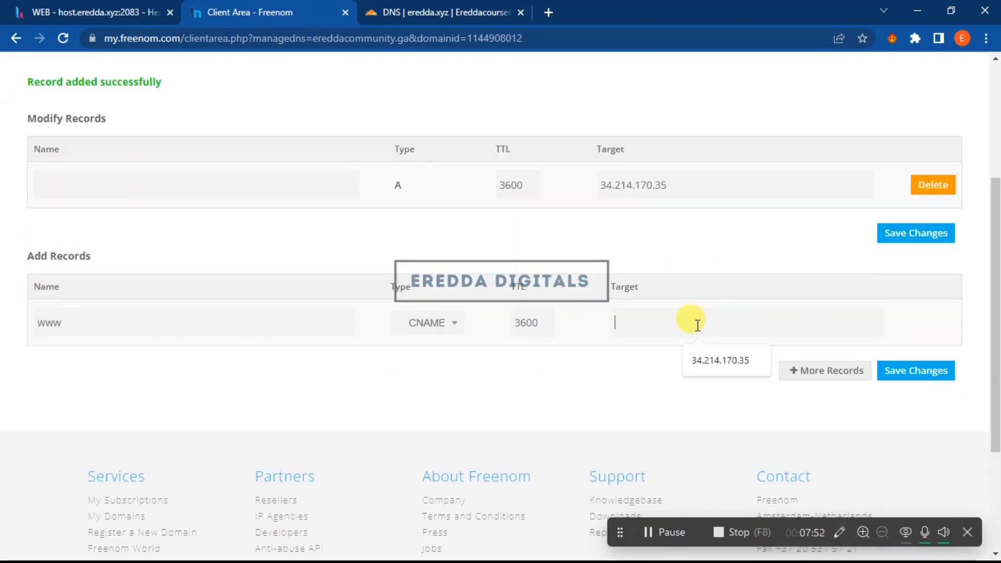
key(ctrl+v)
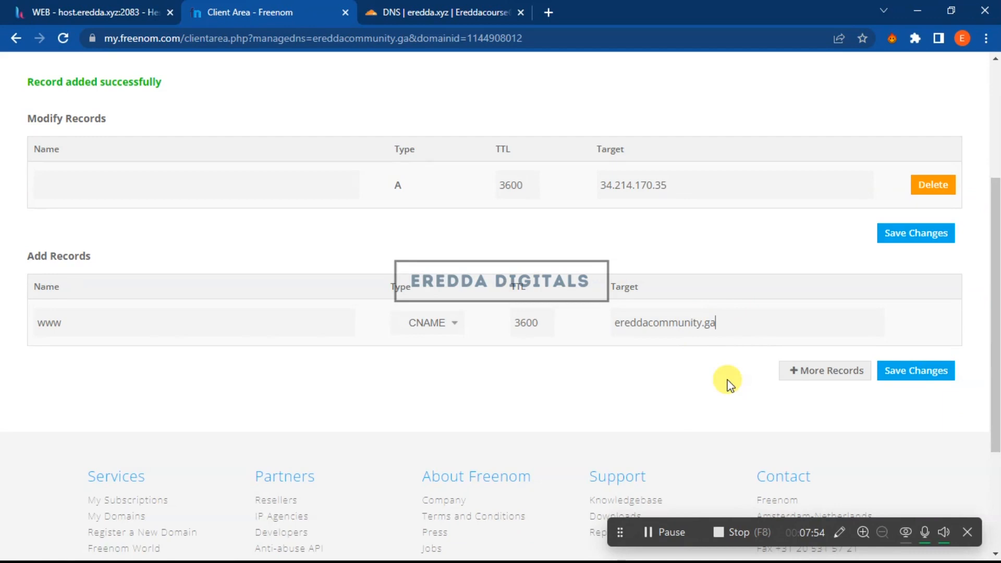
click(912, 376)
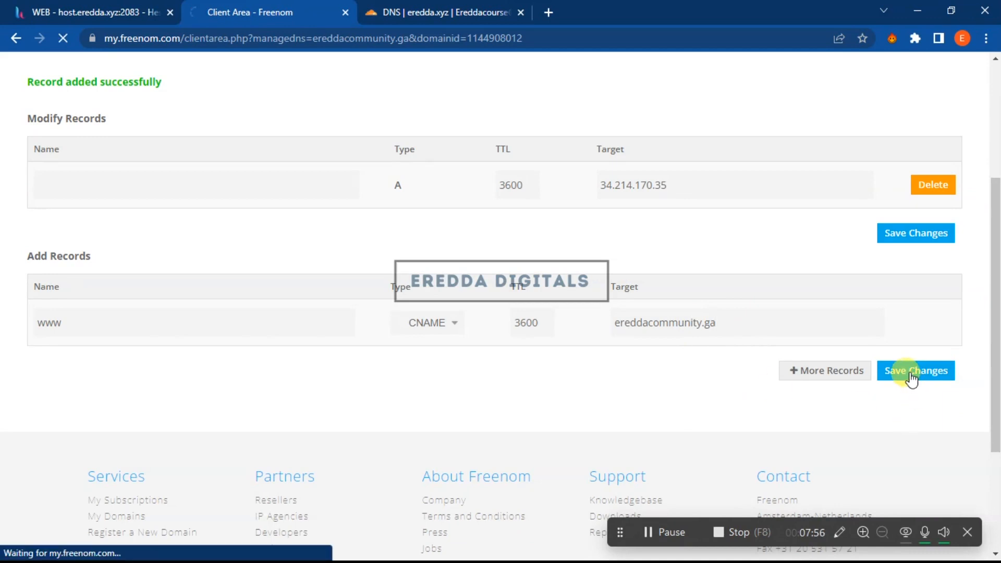
- Compare the www record with Cloudflare, and on Freenom fill in a new A record named mail with target 34.214.170.35
click(428, 8)
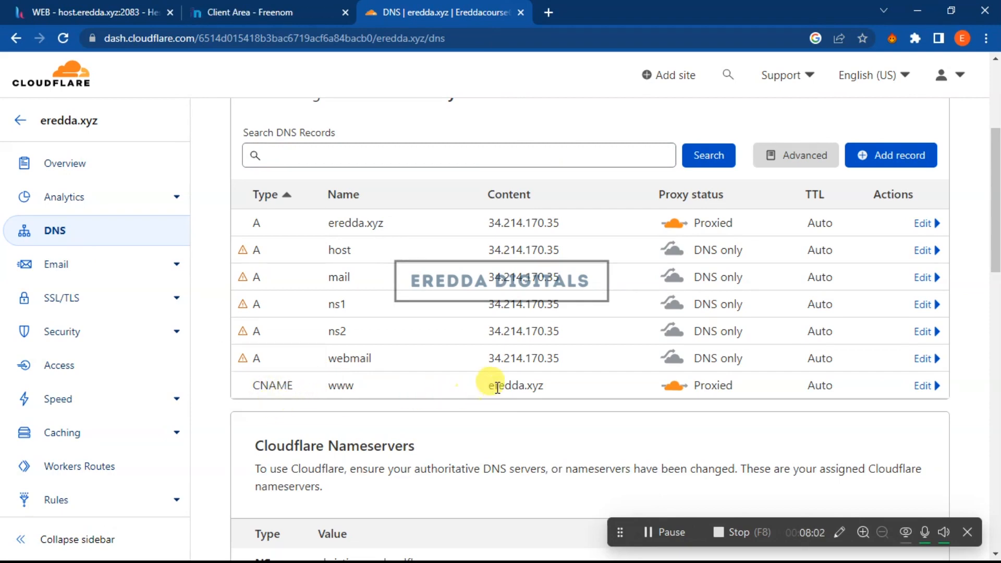
click(333, 7)
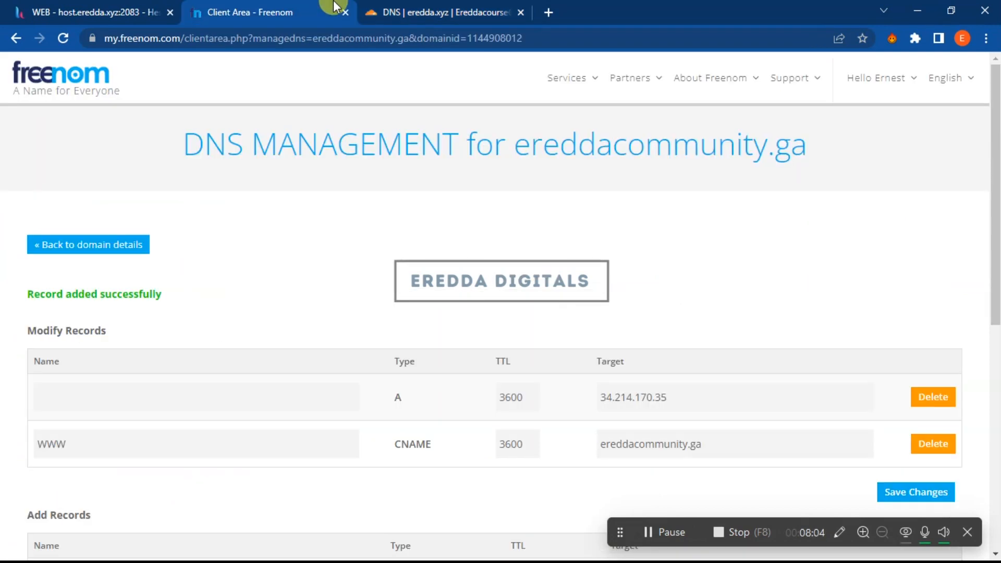
drag(996, 248, 996, 308)
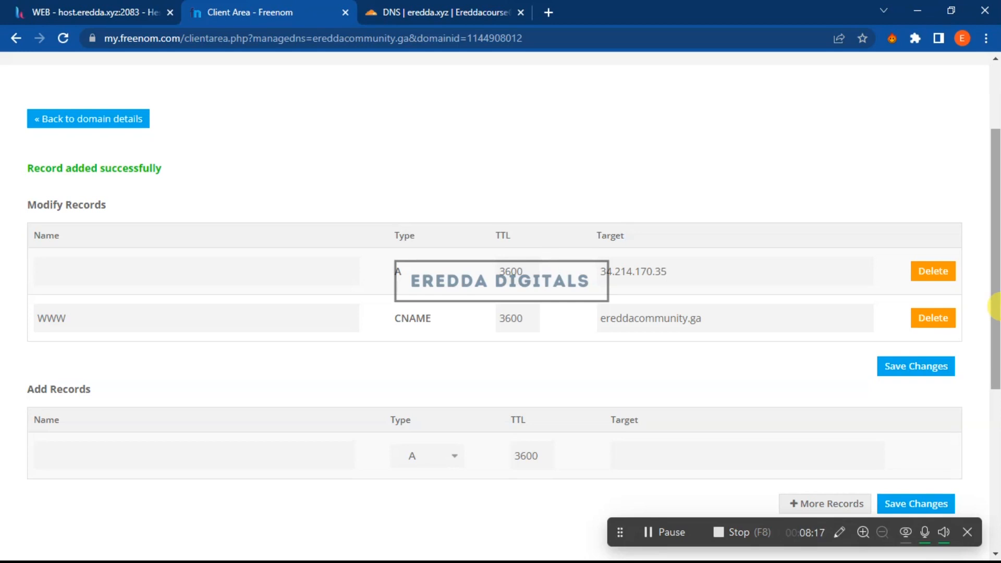
click(229, 452)
text(mail)
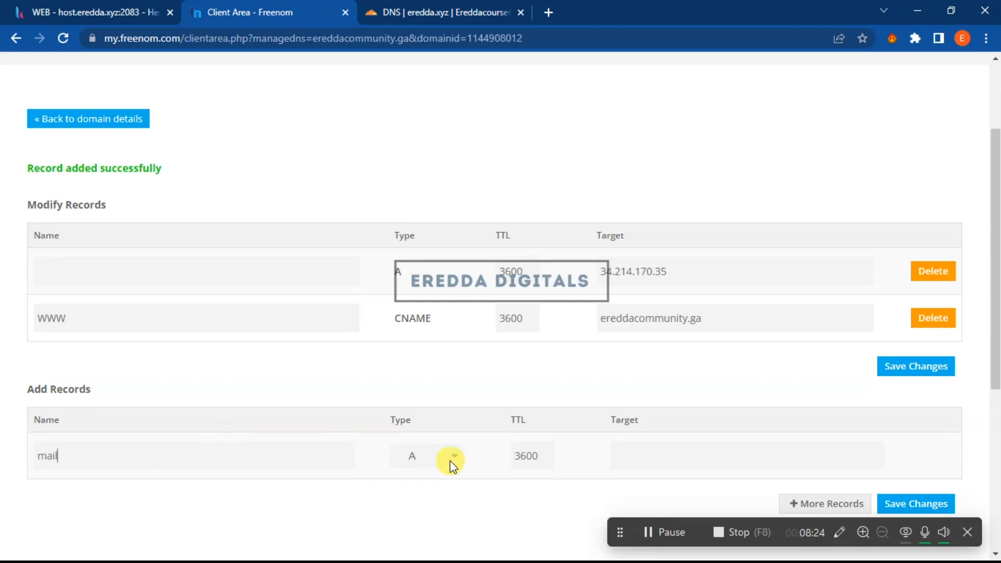
drag(666, 271, 594, 278)
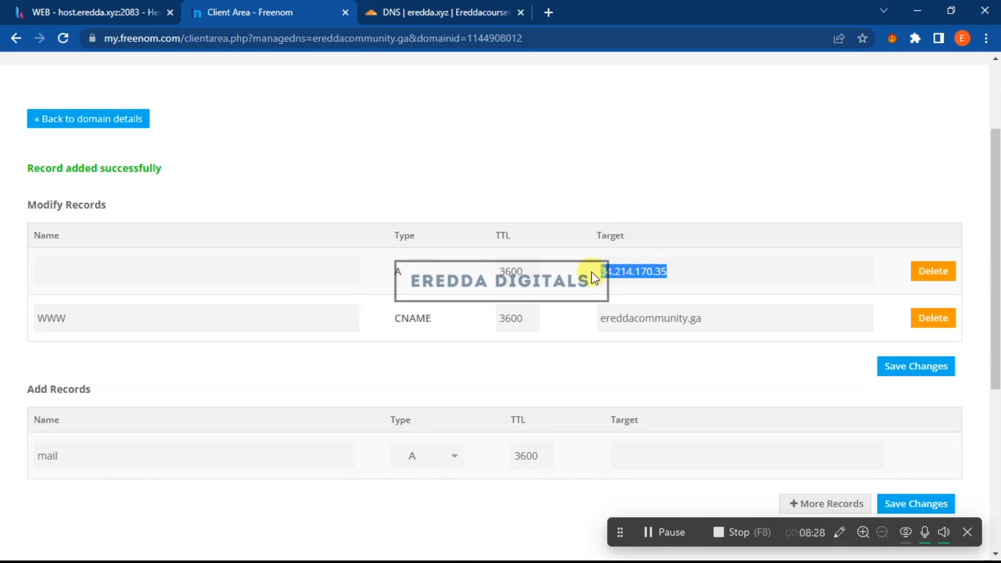
click(650, 453)
key(ctrl+v)
scroll(759, 462, down, 2)
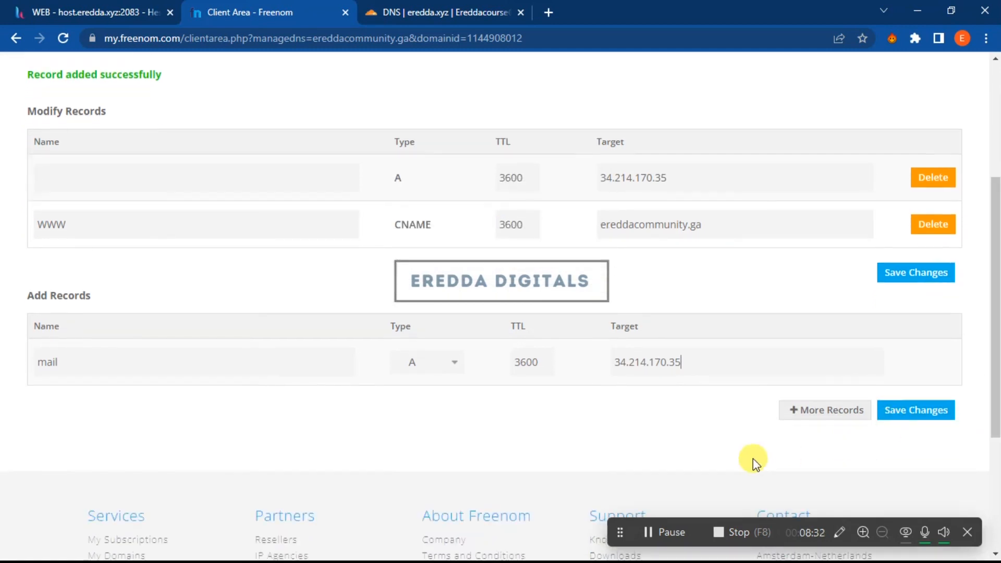
- Add another A record named webmail with target 34.214.170.35 and save both new records
click(812, 413)
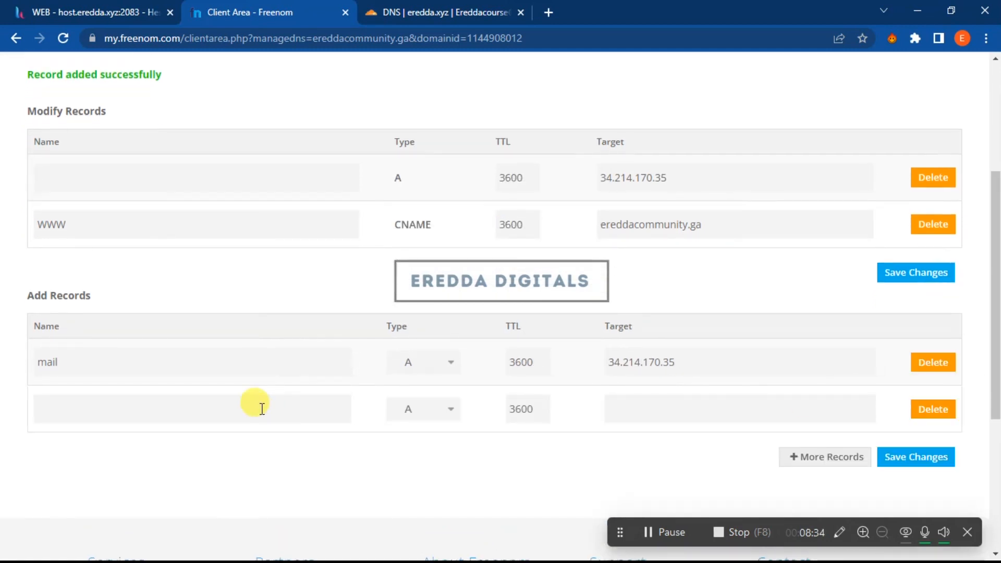
click(261, 409)
text(webmail)
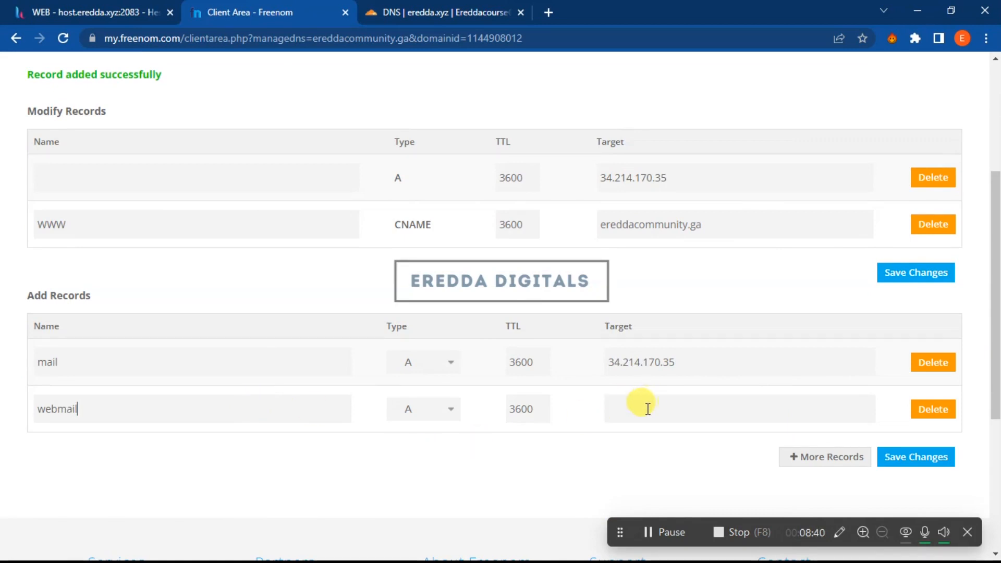
key(ctrl+v)
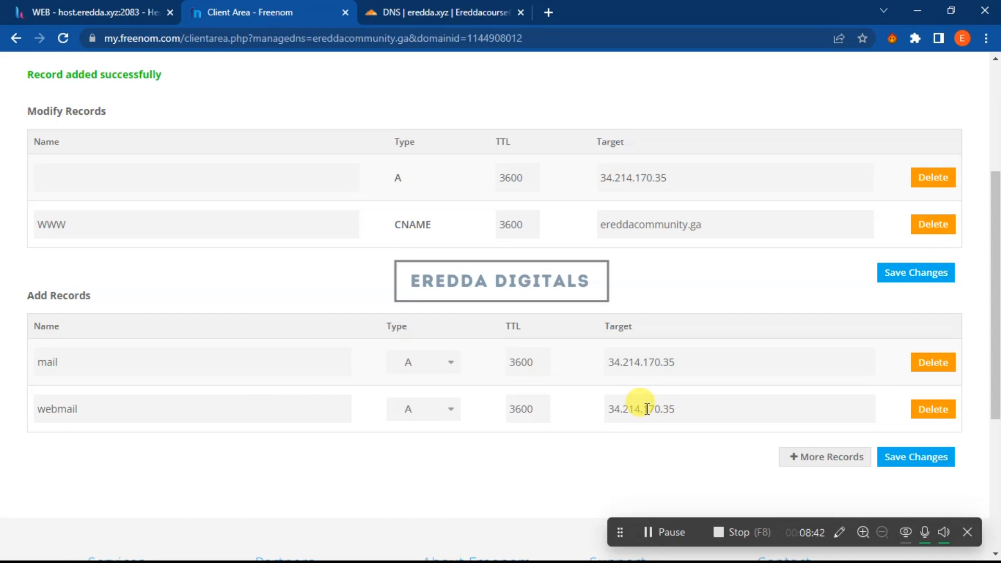
click(918, 462)
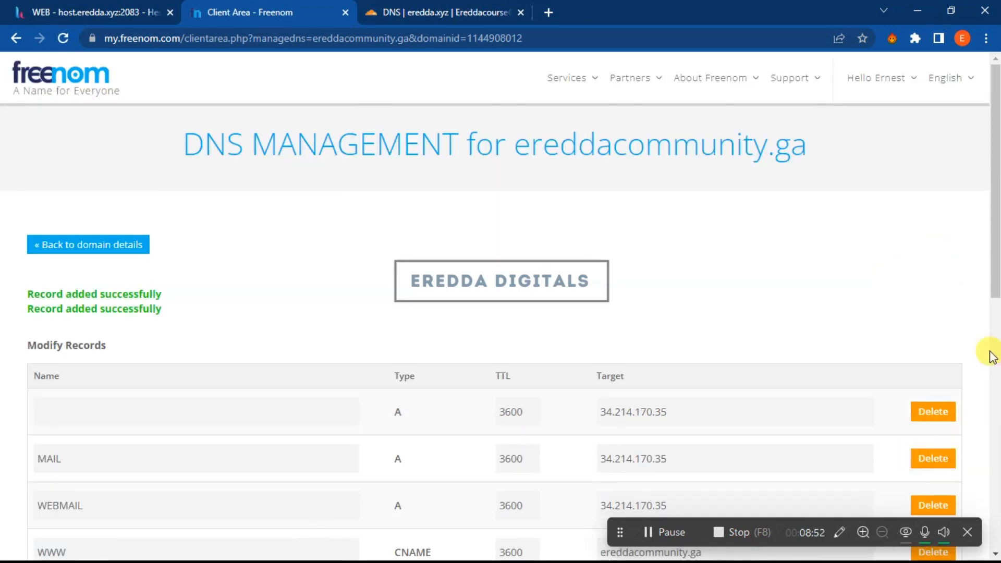
- Copy the domain name from the Freenom heading, switch to Hestia and enter ereddacommunity.ga as a new web domain
drag(994, 206, 996, 289)
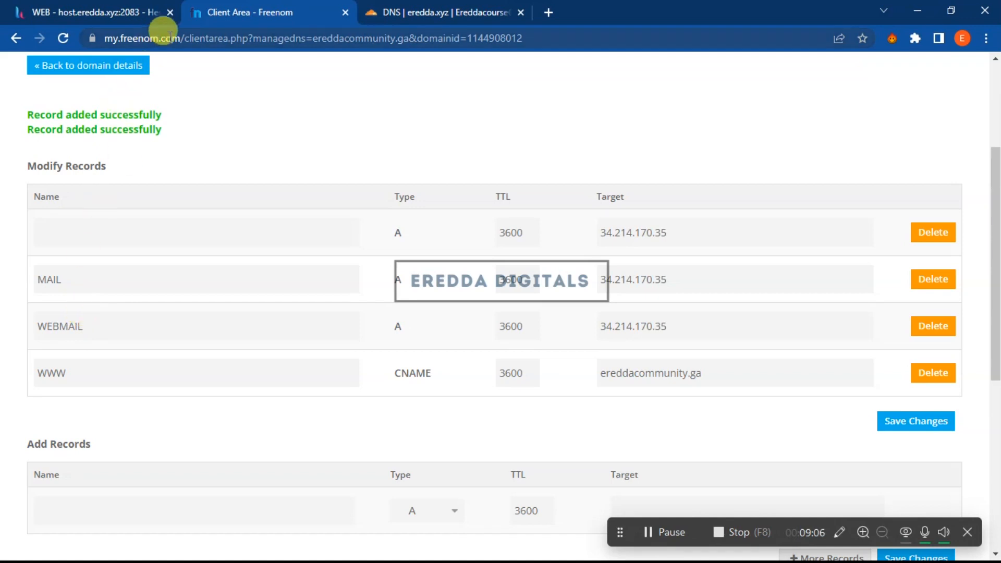
drag(996, 193, 996, 110)
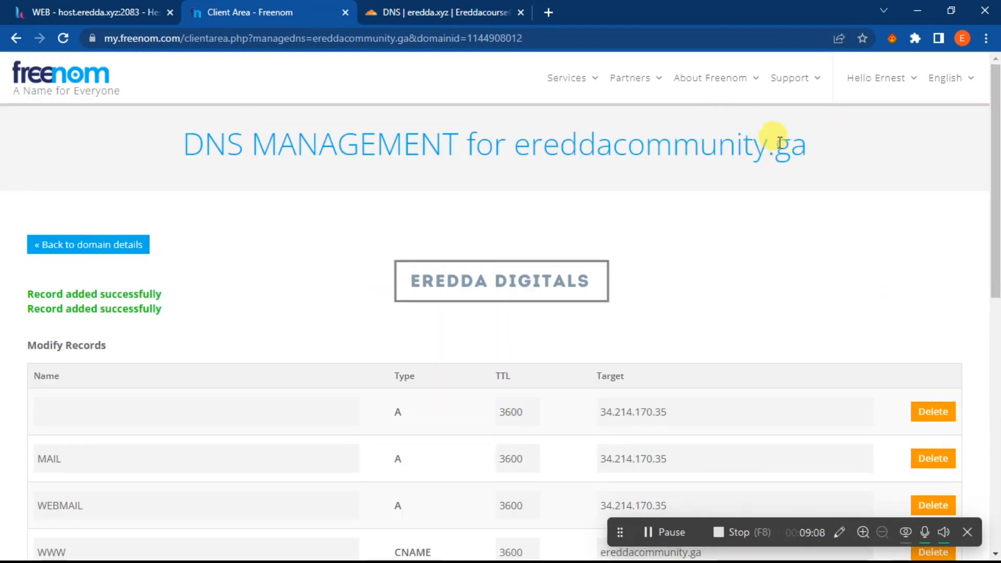
drag(806, 144, 519, 157)
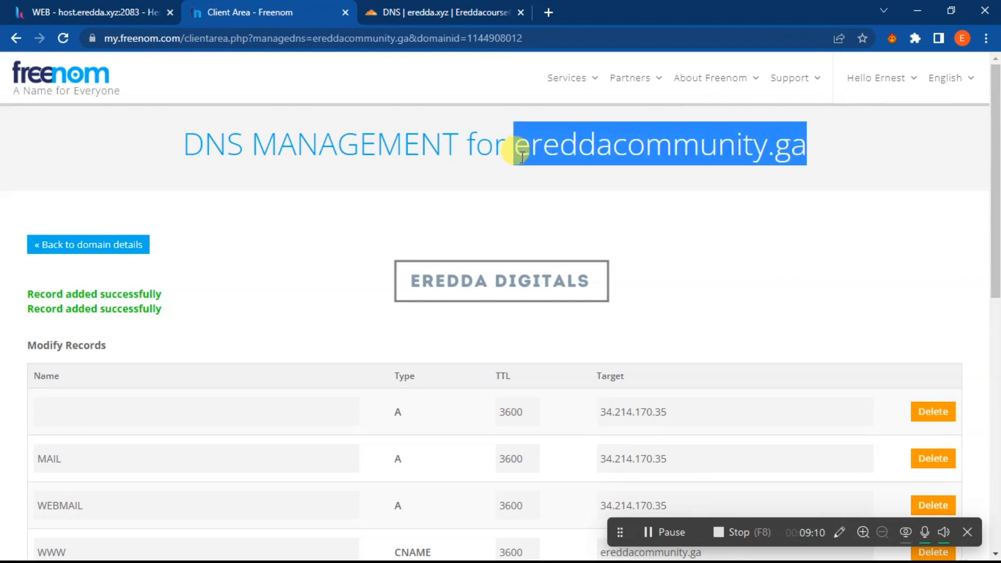
right_click(522, 157)
click(536, 169)
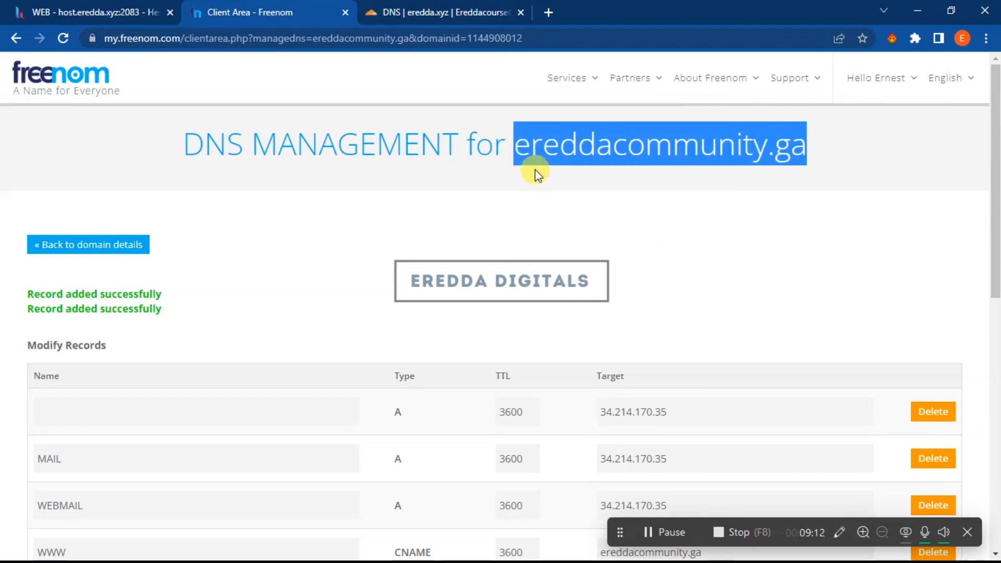
click(151, 12)
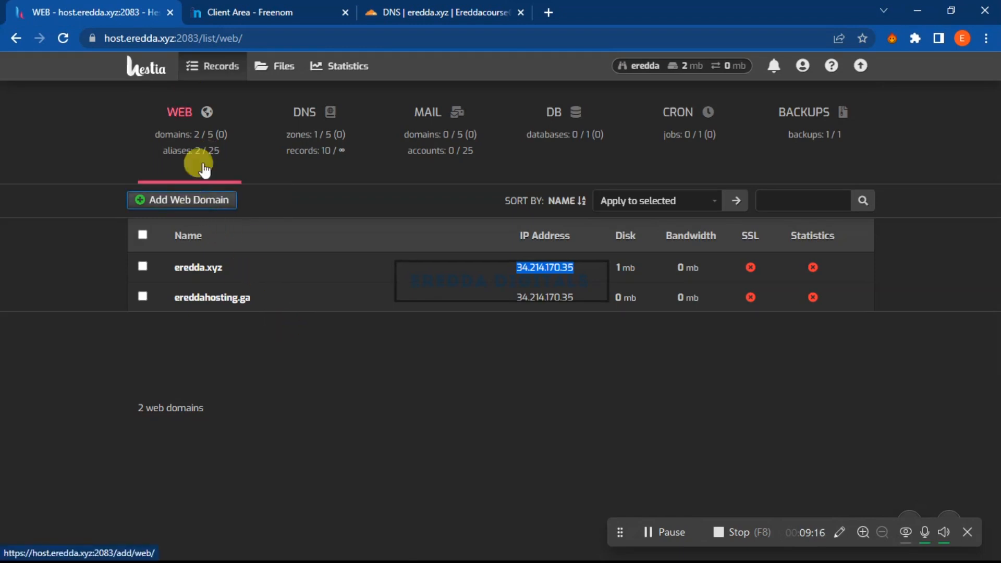
click(254, 10)
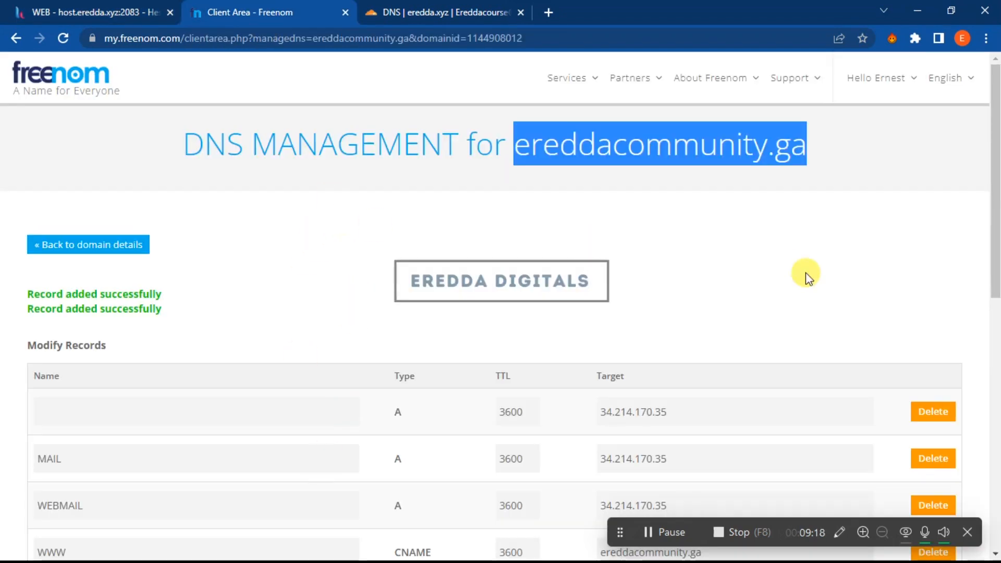
click(65, 7)
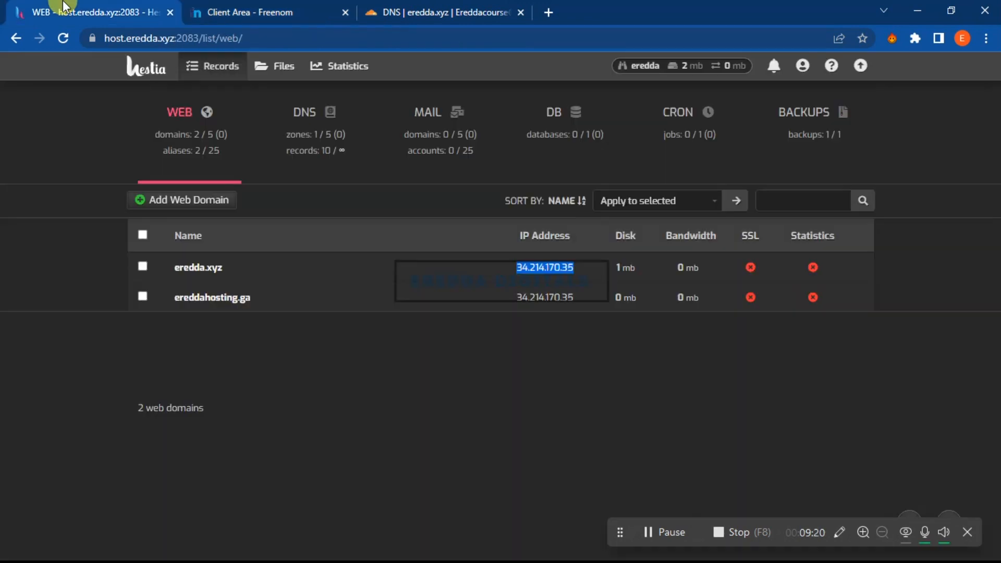
click(202, 209)
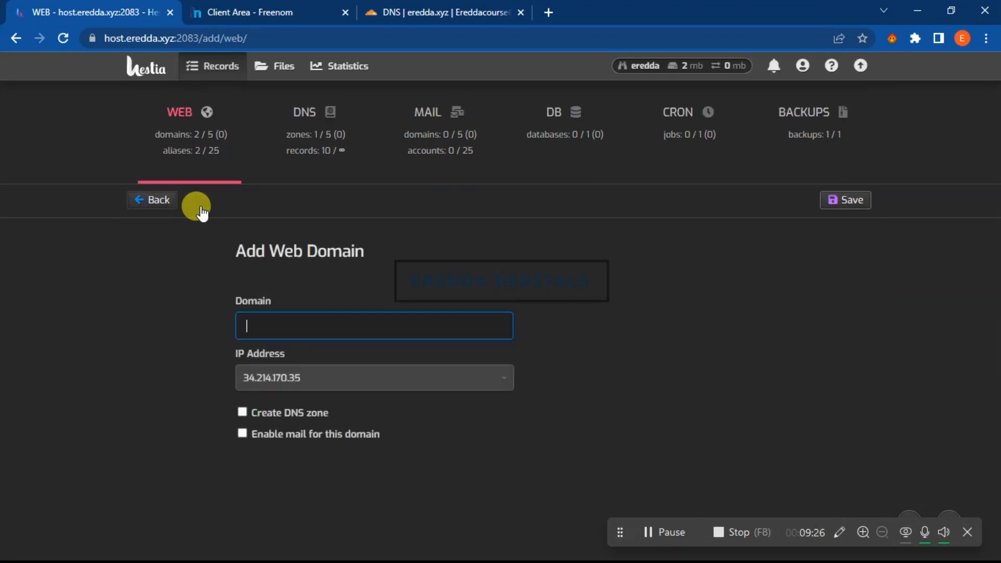
text(ereddacommunity.ga)
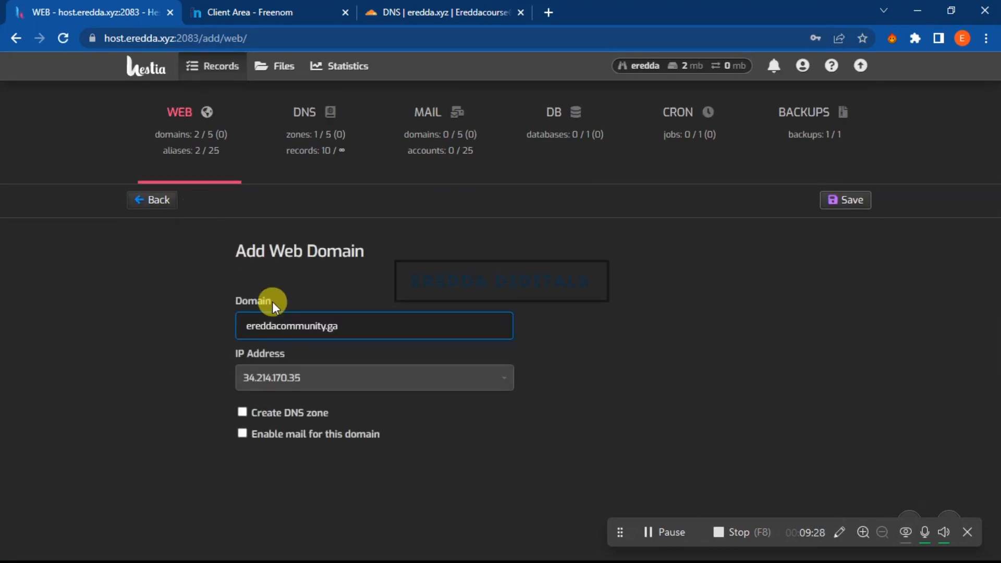
- Save the new web domain on IP address 34.214.170.35 with DNS zone creation and mail left disabled
click(242, 412)
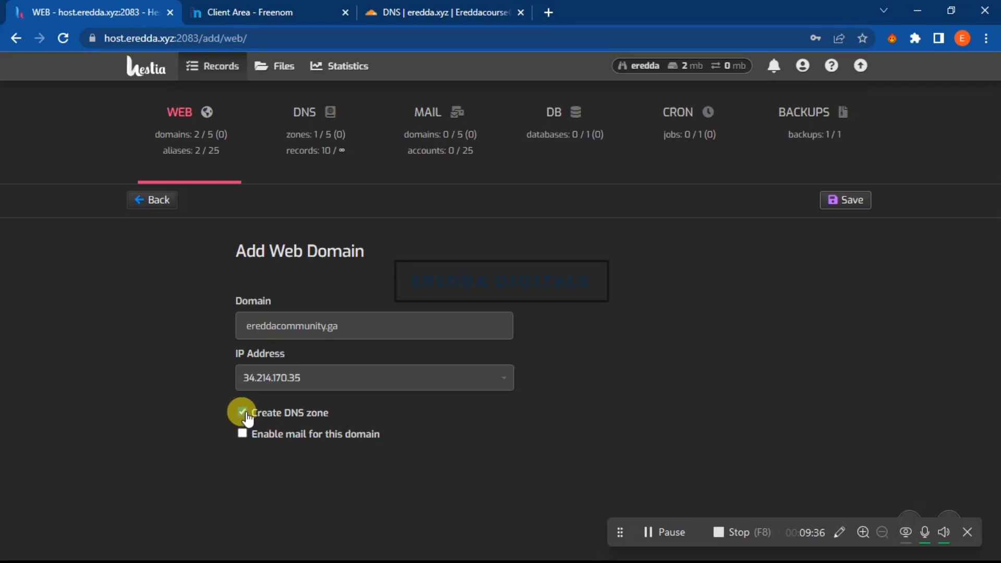
click(243, 412)
click(269, 13)
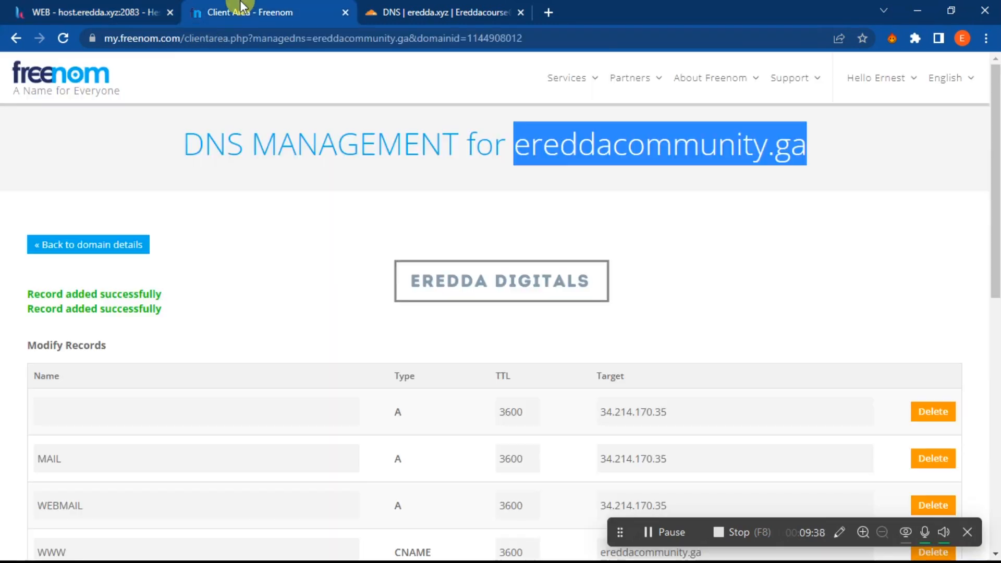
click(90, 8)
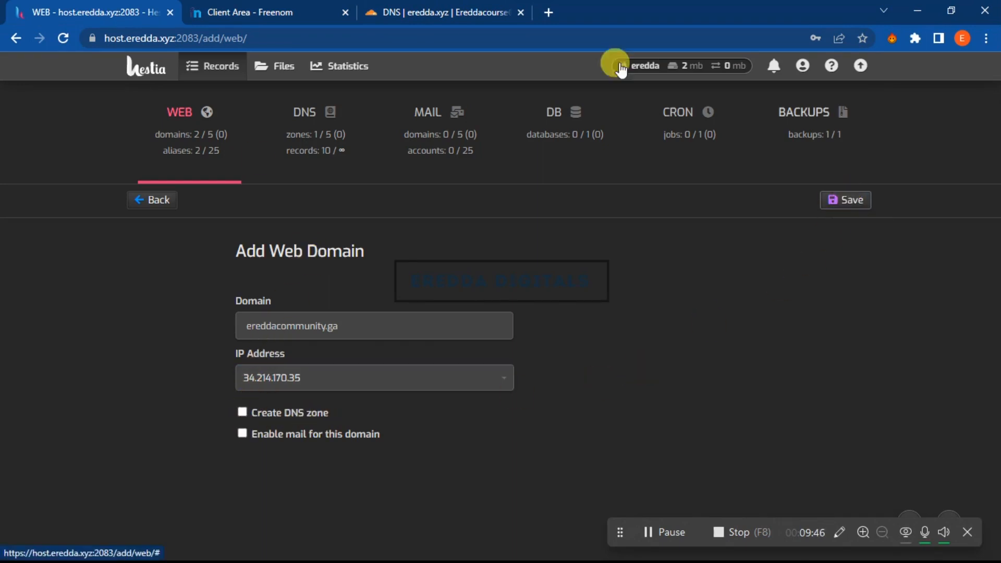
click(224, 12)
click(61, 6)
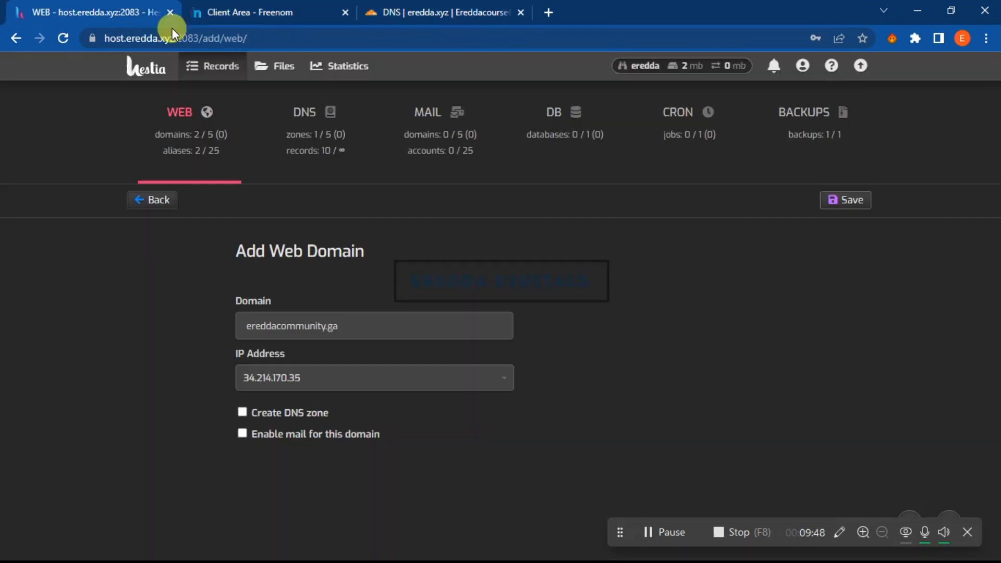
click(848, 203)
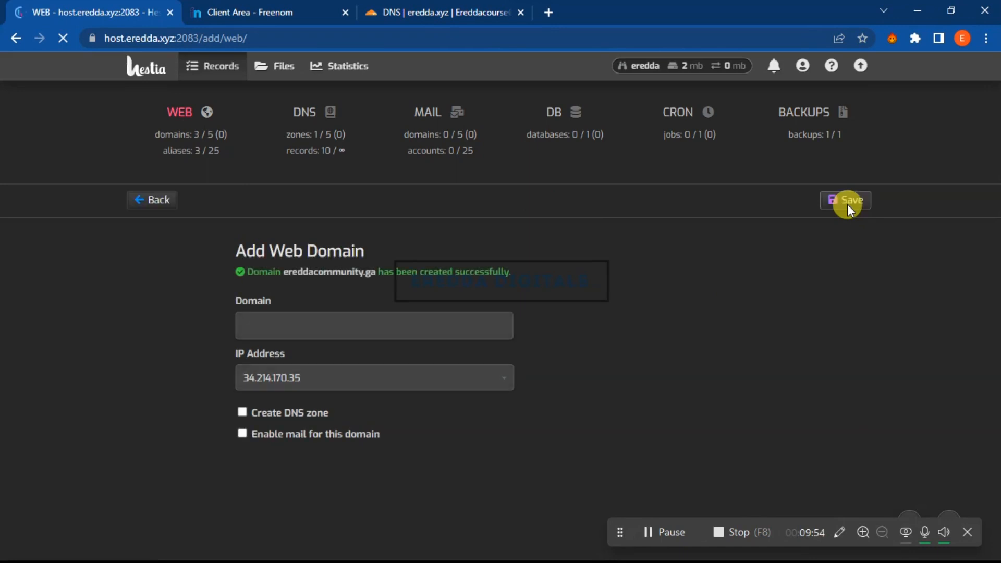
- Return to the web domain list and visit the ereddacommunity.ga site, retrying once, to check whether it loads, closing its page after each visit
click(157, 201)
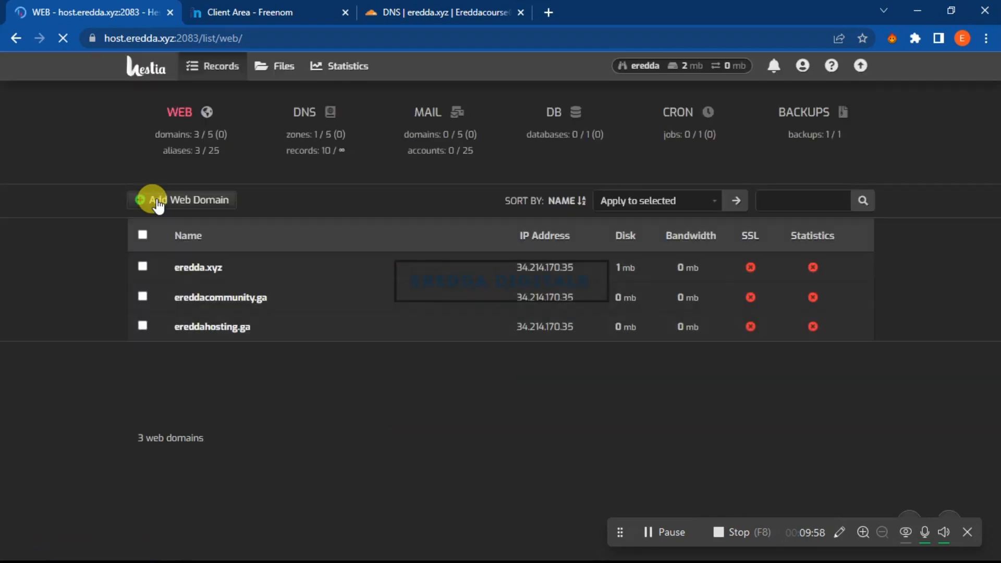
mouse_move(494, 302)
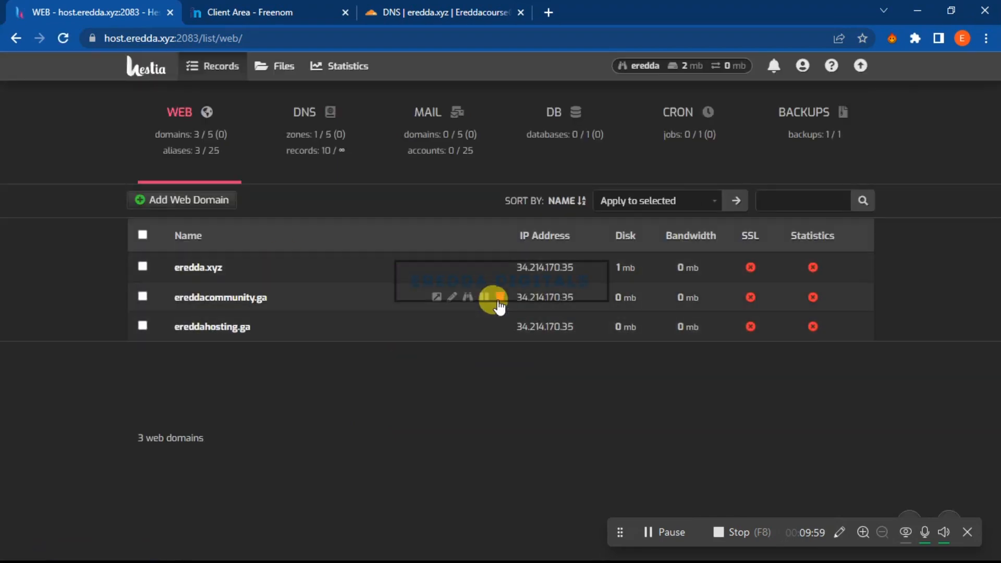
click(436, 297)
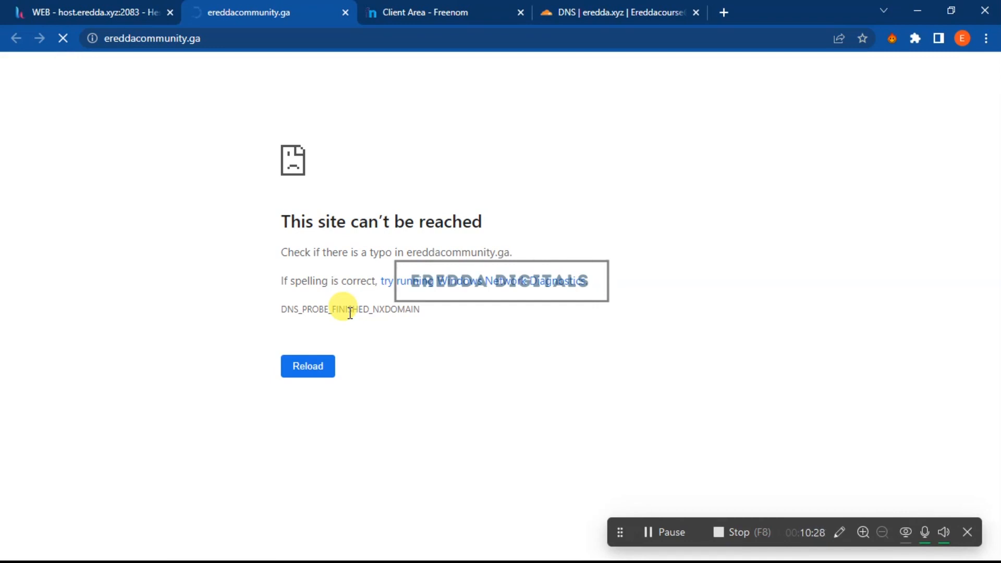
key(ctrl+w)
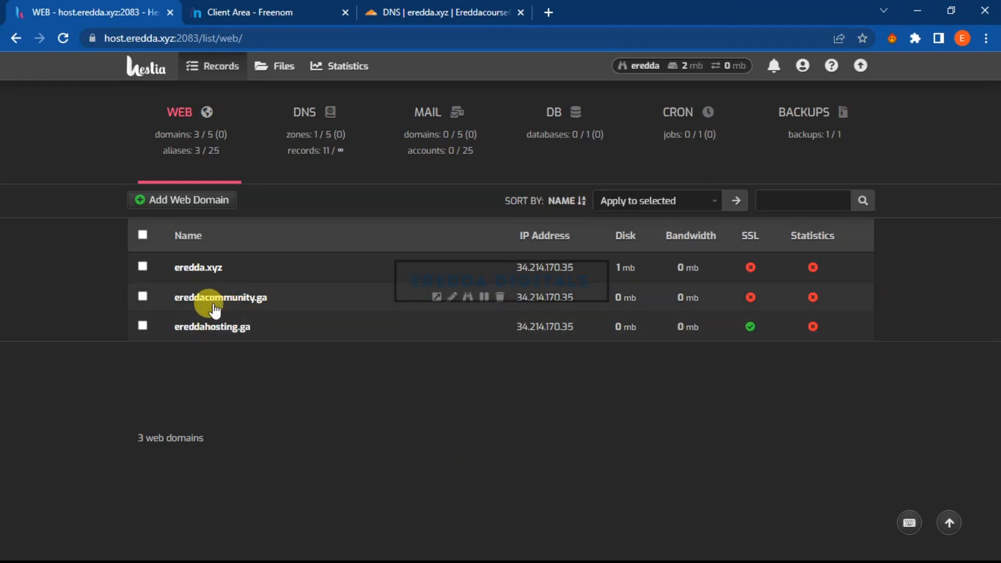
click(436, 295)
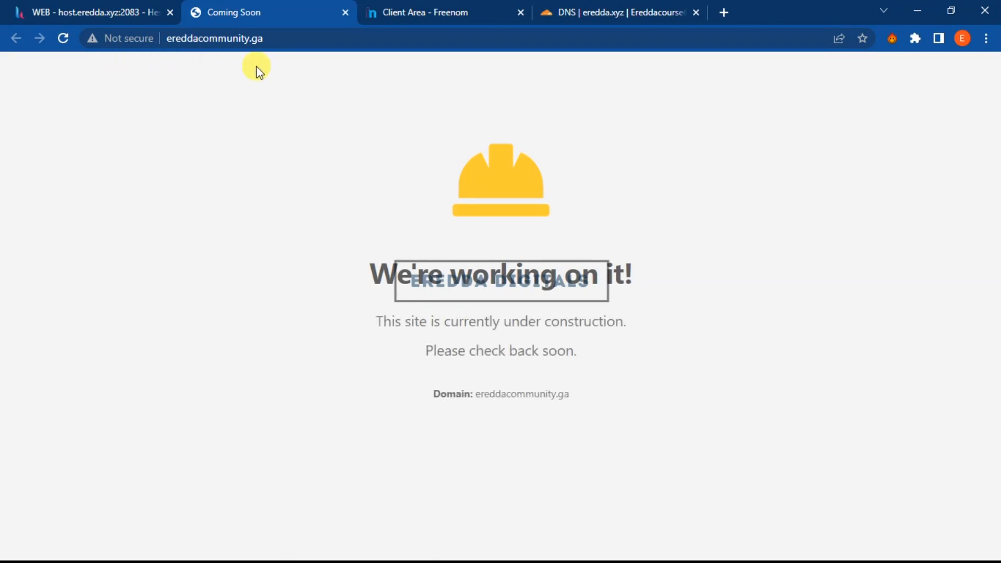
click(346, 12)
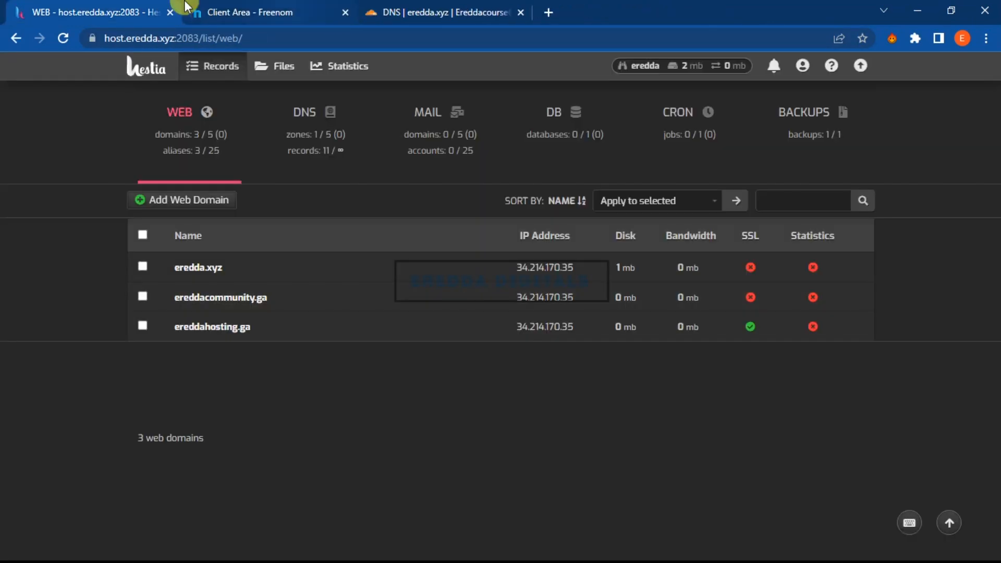